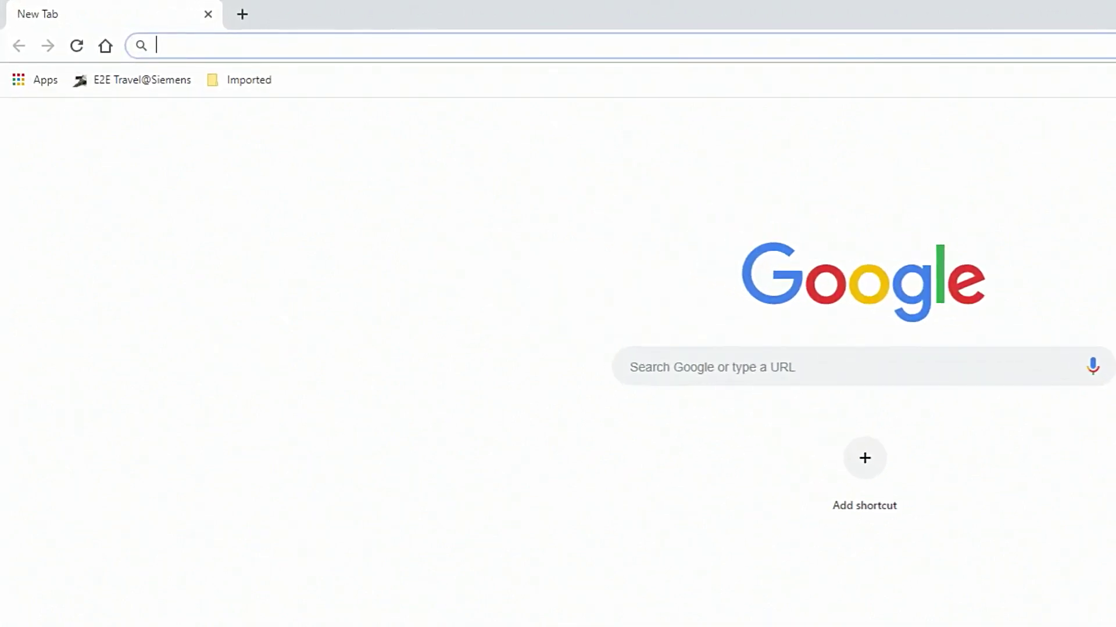
Load the SEM3 controller at 192.168.1.65 in Chrome to reach its login page
type("1")
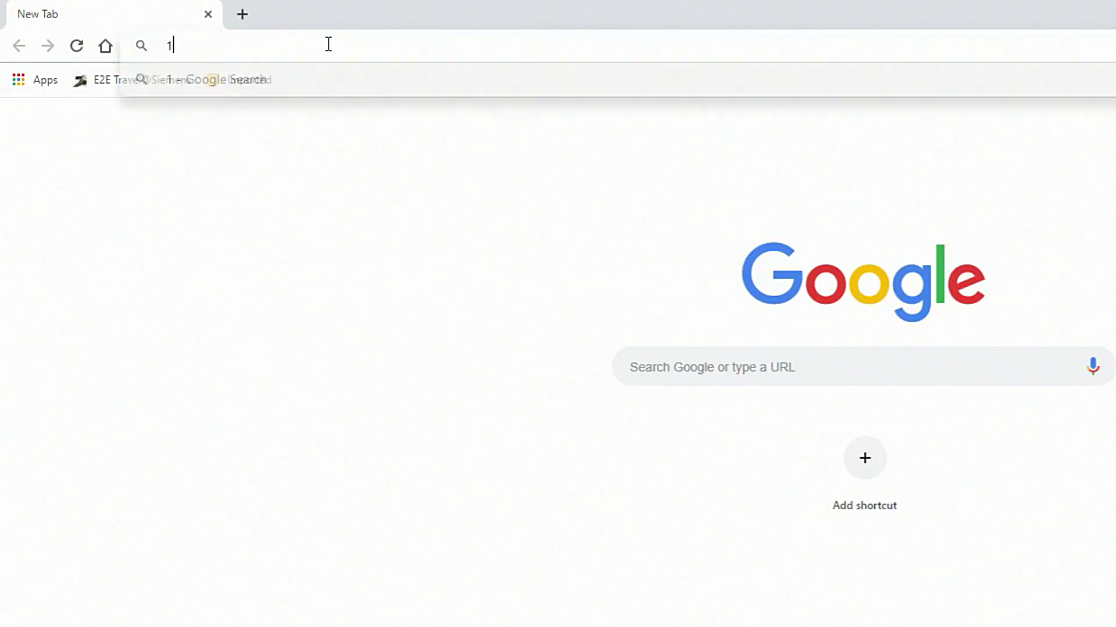
type("92.168.1.65")
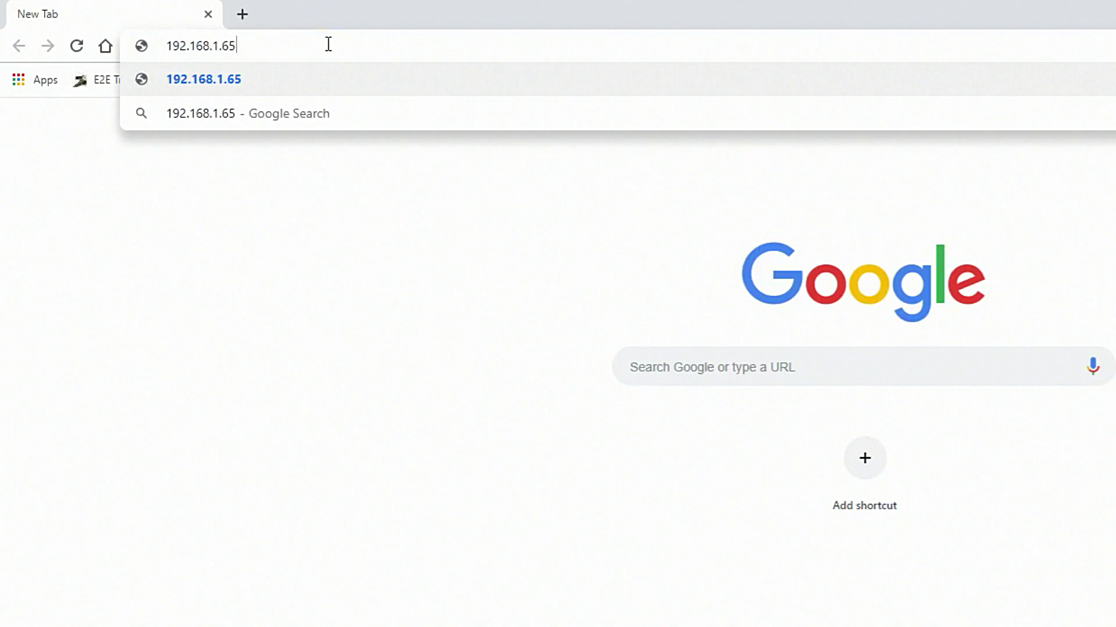
key("Return")
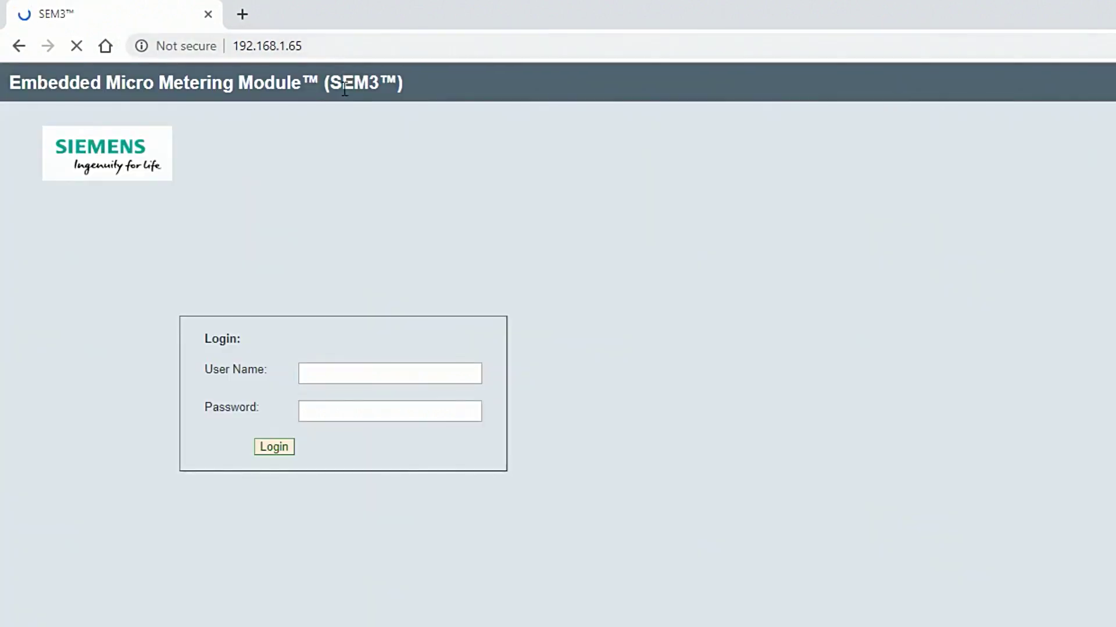
Log in to SEM3 with the administrator user name and password
left_click(370, 366)
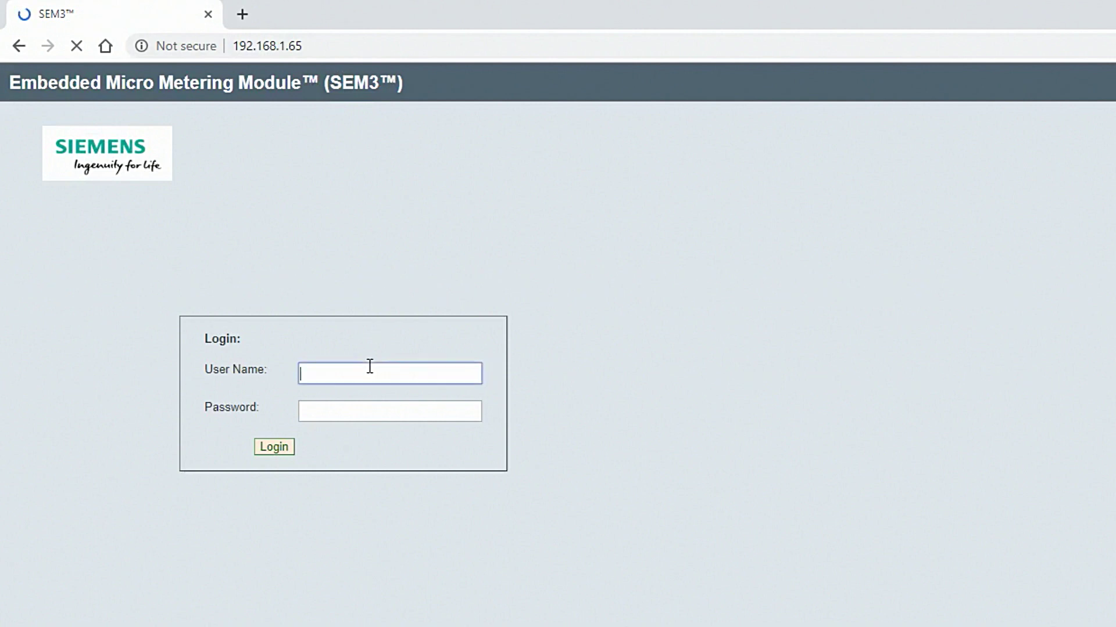
type("admin")
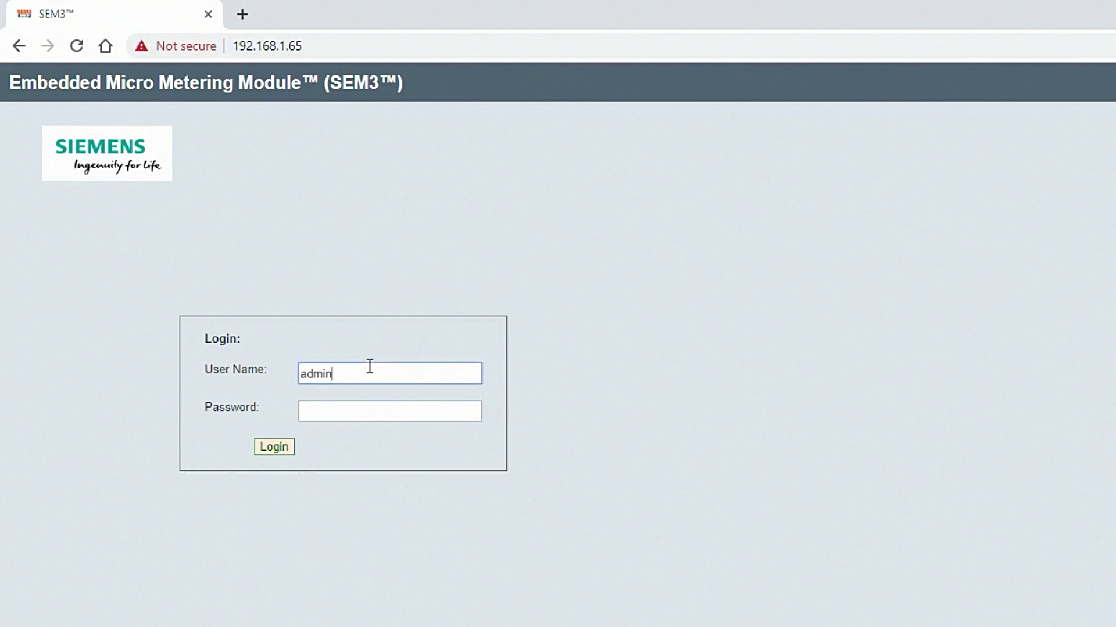
left_click(373, 409)
type("ad")
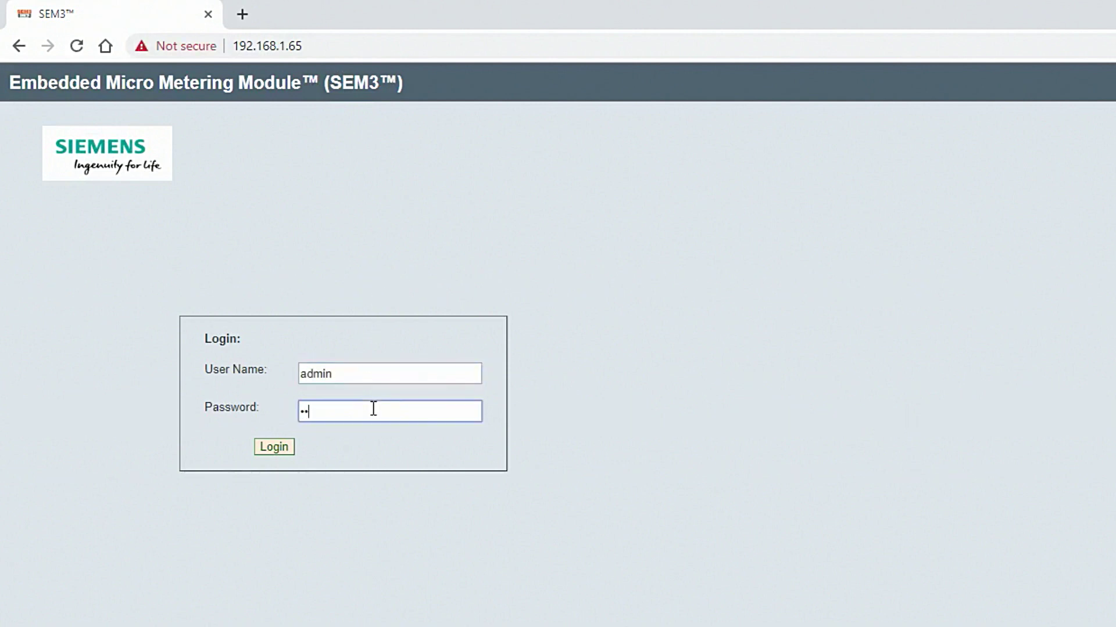
type("mi")
left_click(277, 447)
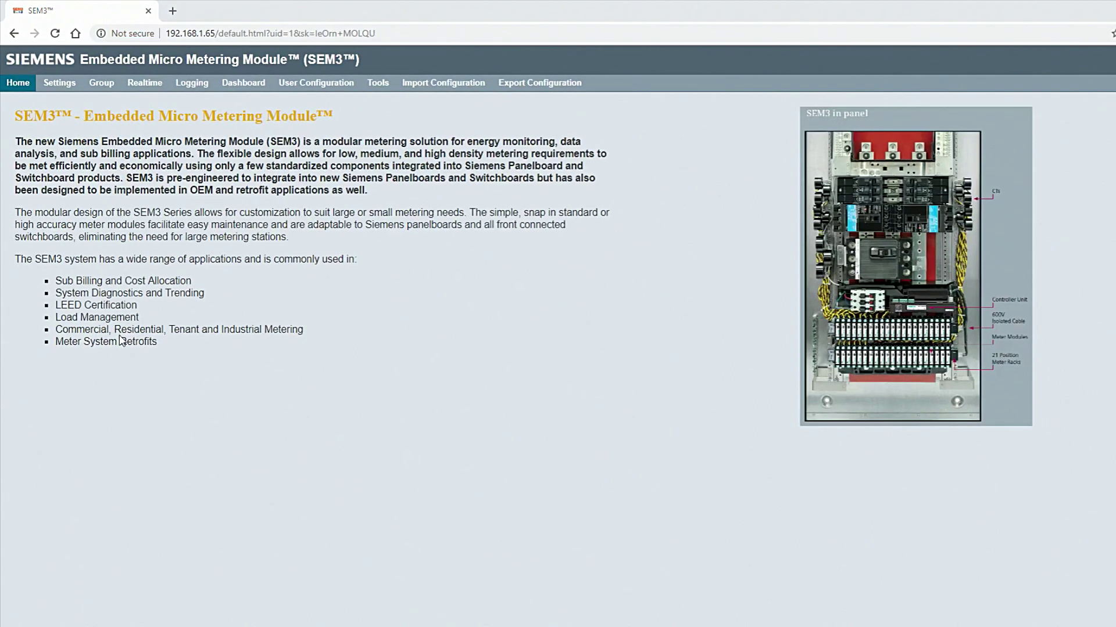
Open System Settings from the Settings menu
mouse_move(66, 94)
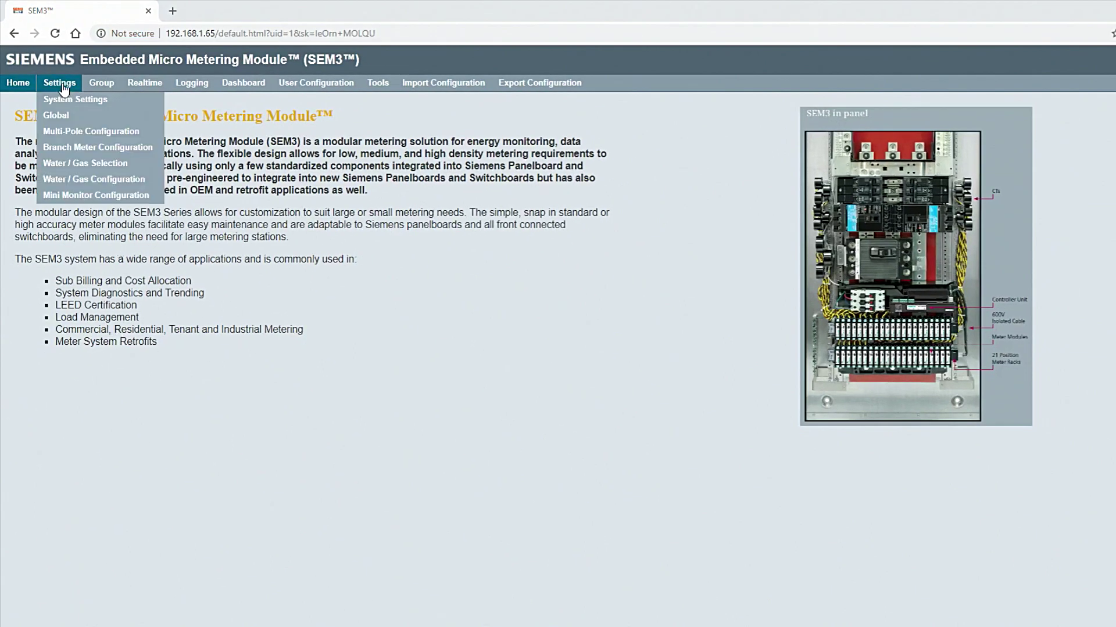
left_click(113, 104)
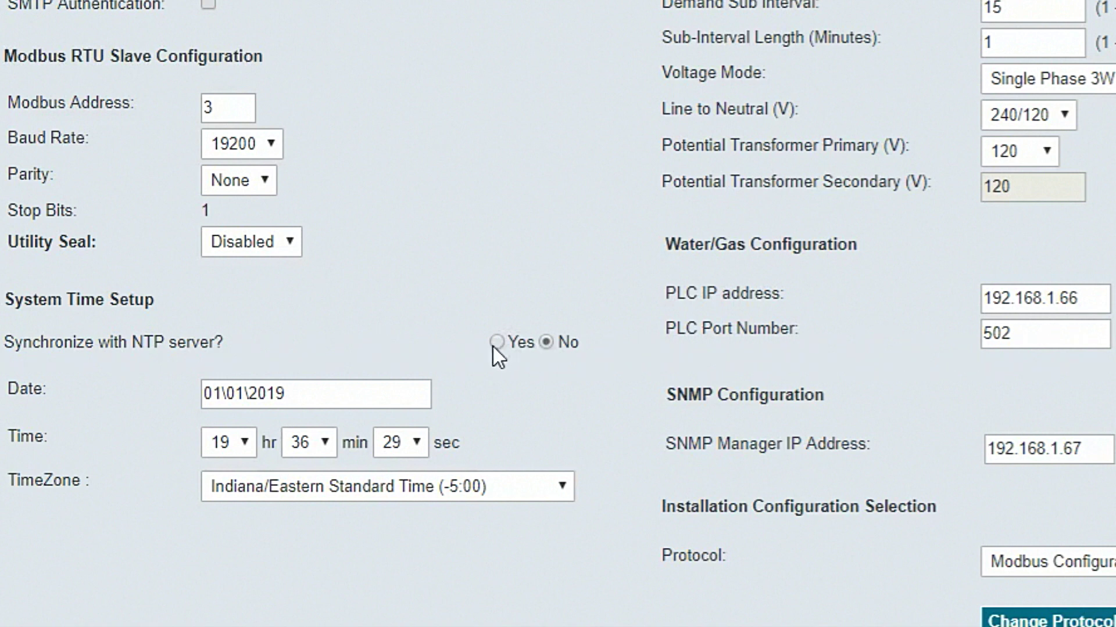
Set the system date to 03/13/2019 and the time to 08:45
left_click(424, 394)
scroll(384, 349, "down", 3)
left_click(382, 336)
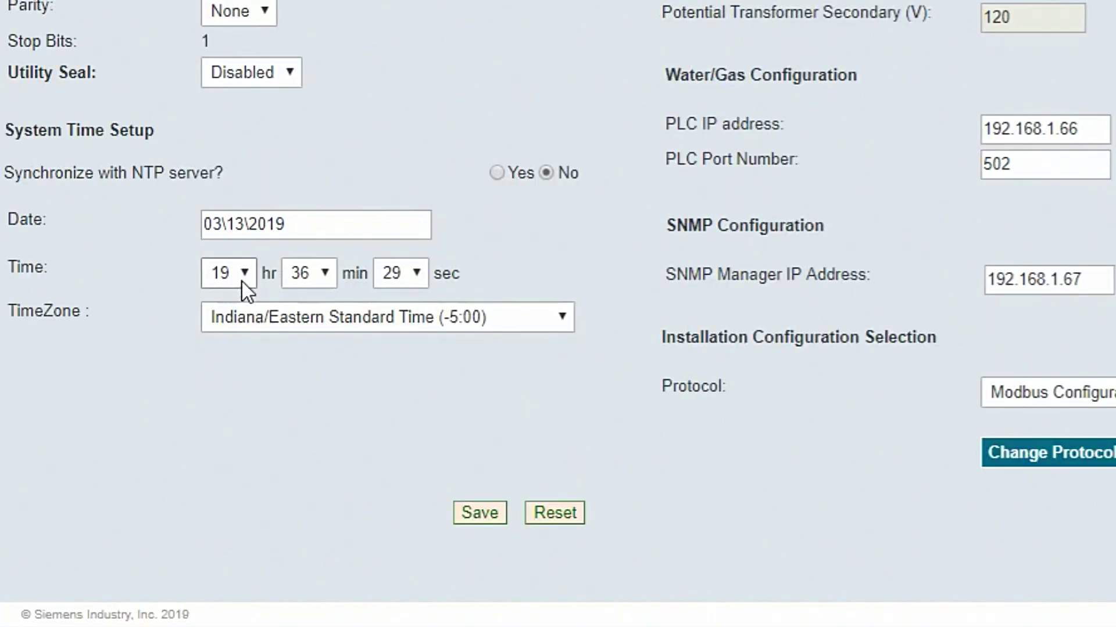
left_click(242, 281)
left_click(228, 24)
left_click(313, 271)
scroll(319, 242, "down", 3)
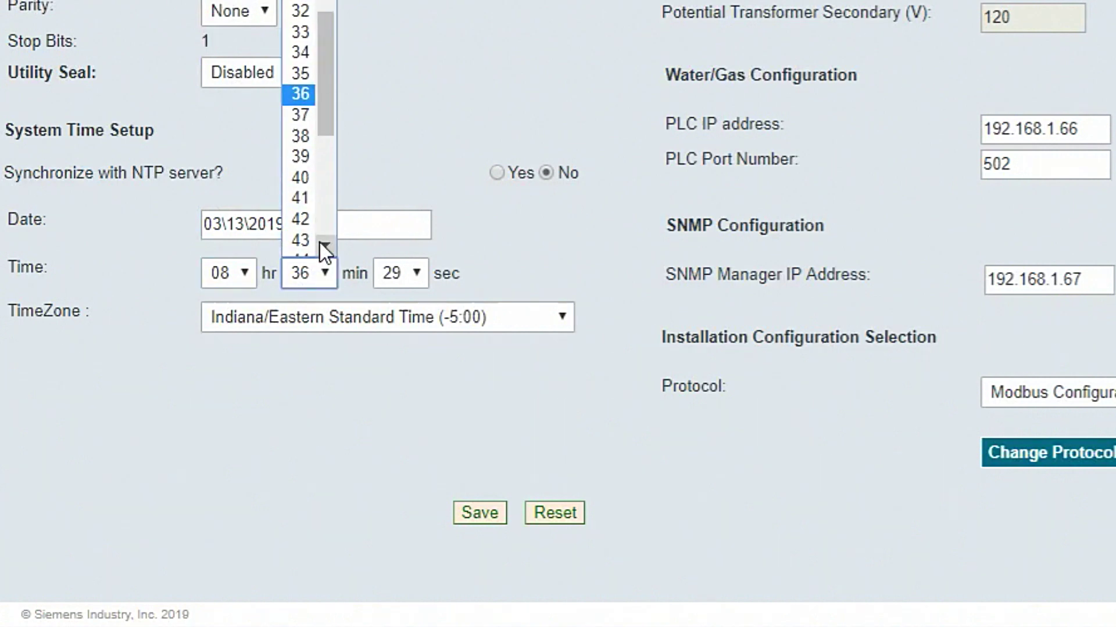
left_click(309, 227)
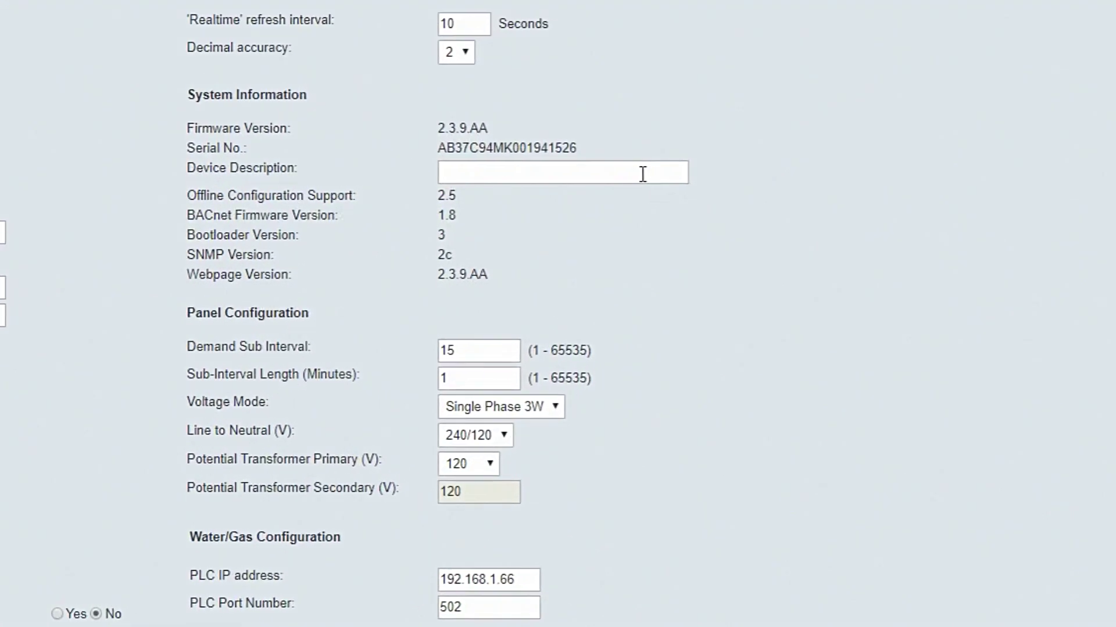
Set Device Description to 'Main Lighting Panel', with Wye (Y) voltage mode at 480/277
left_click(643, 175)
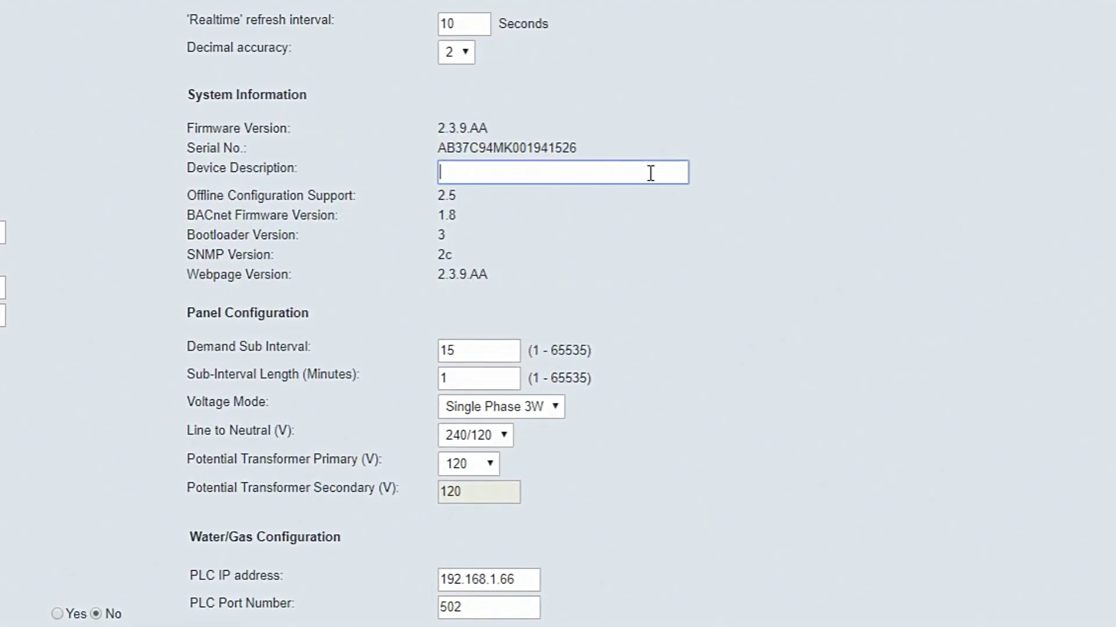
type("Main Lighting Panel")
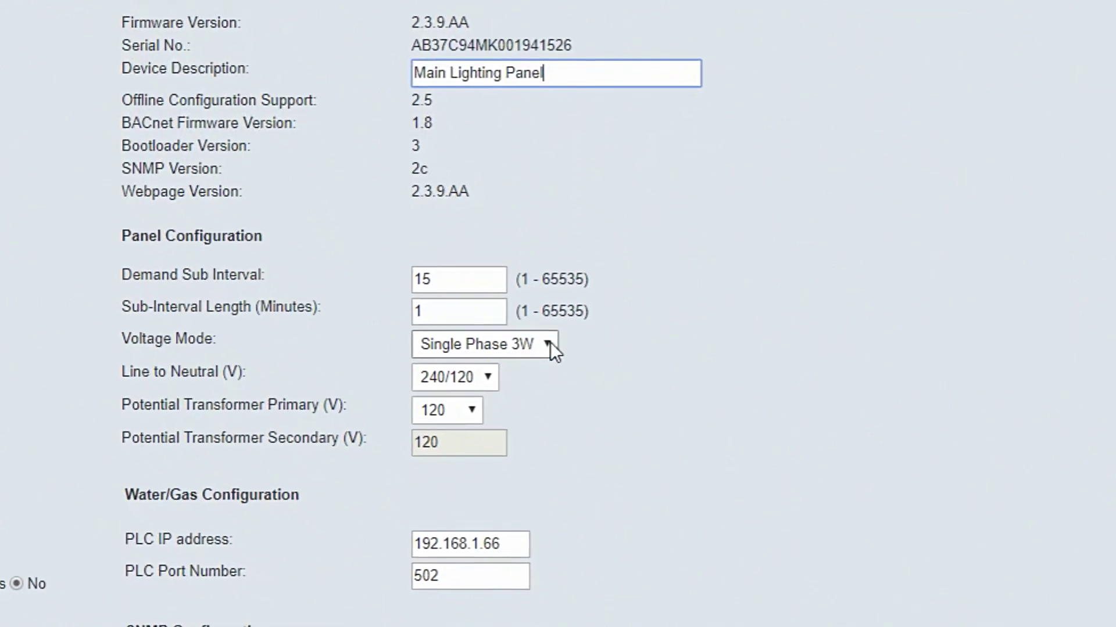
left_click(548, 366)
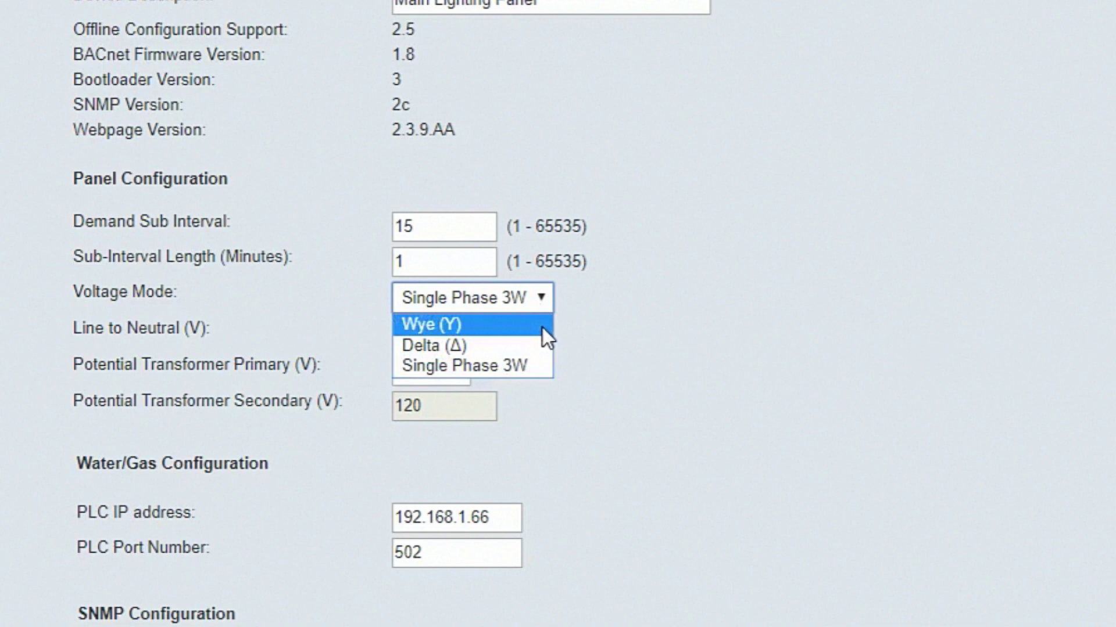
left_click(543, 328)
left_click(482, 338)
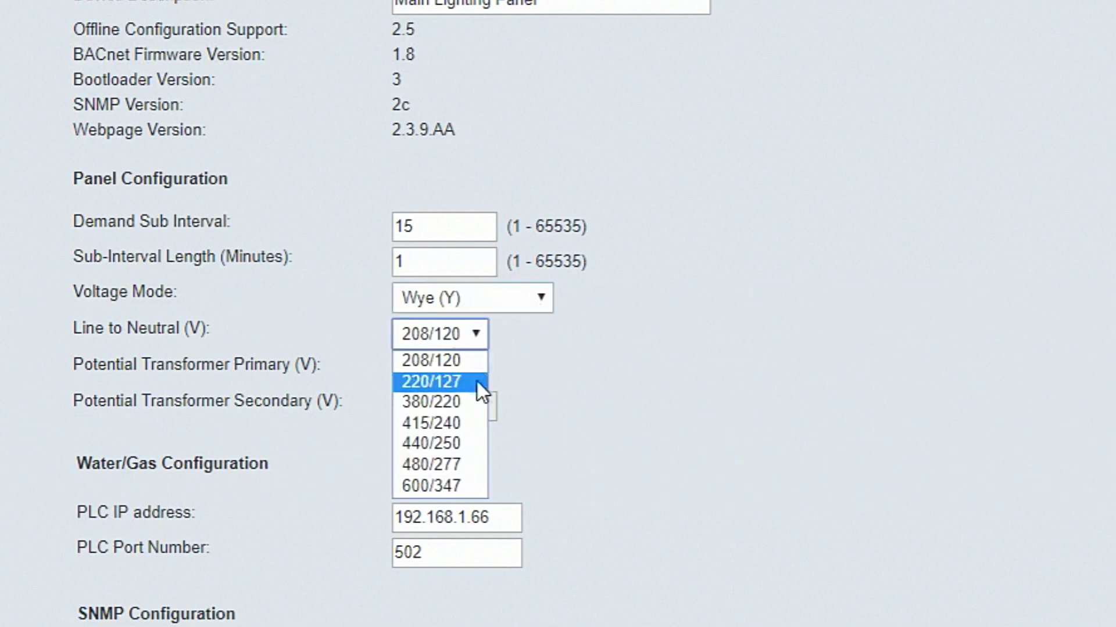
left_click(475, 465)
scroll(655, 448, "down", 3)
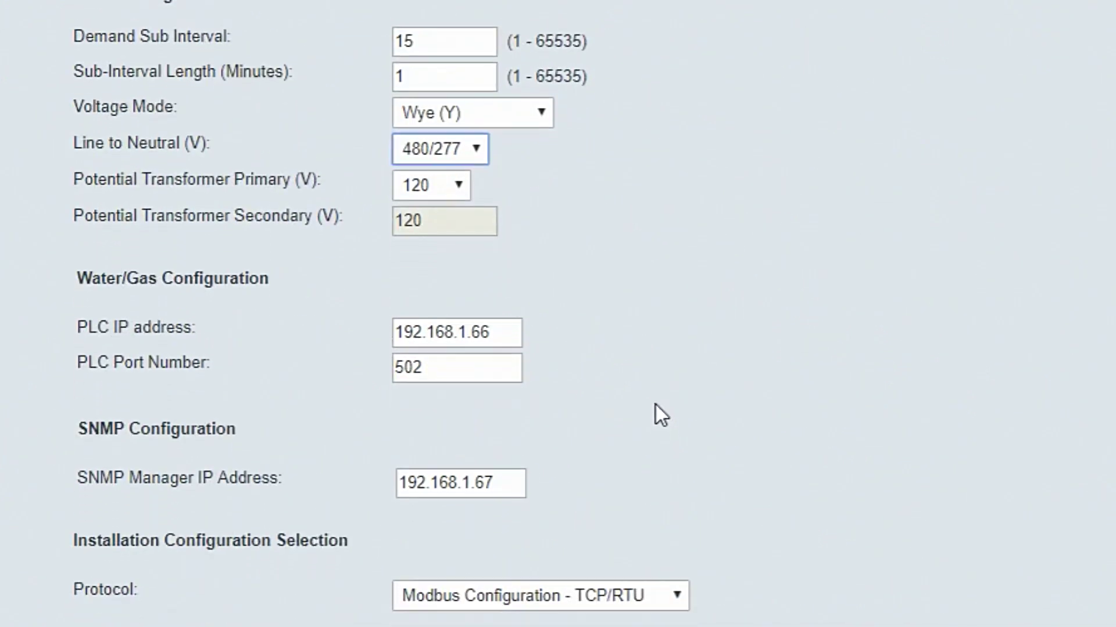
left_click(674, 595)
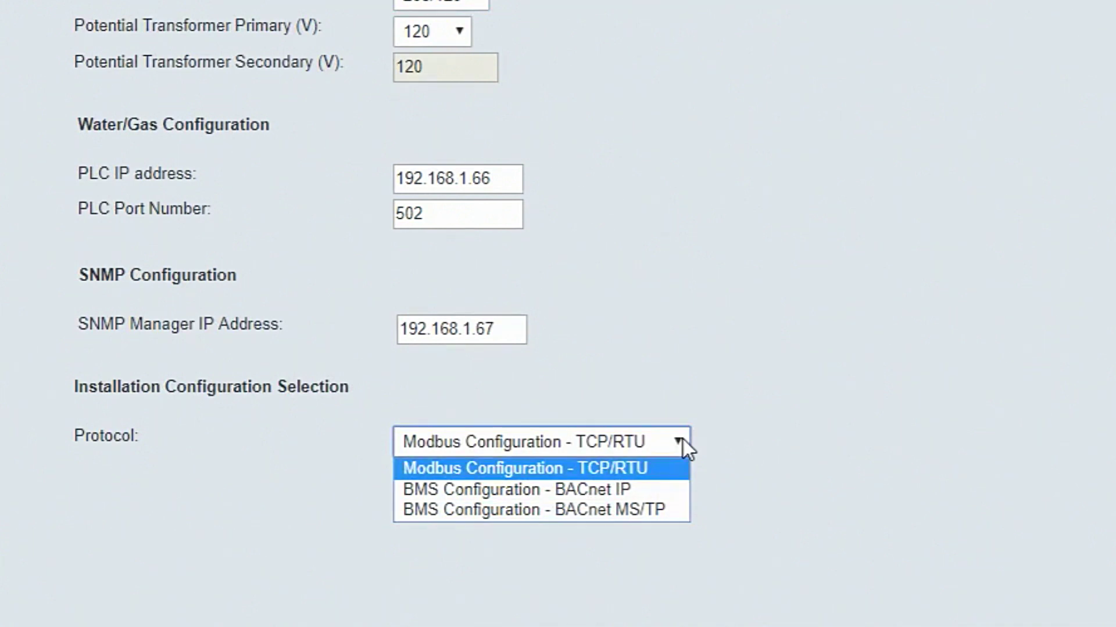
left_click(671, 478)
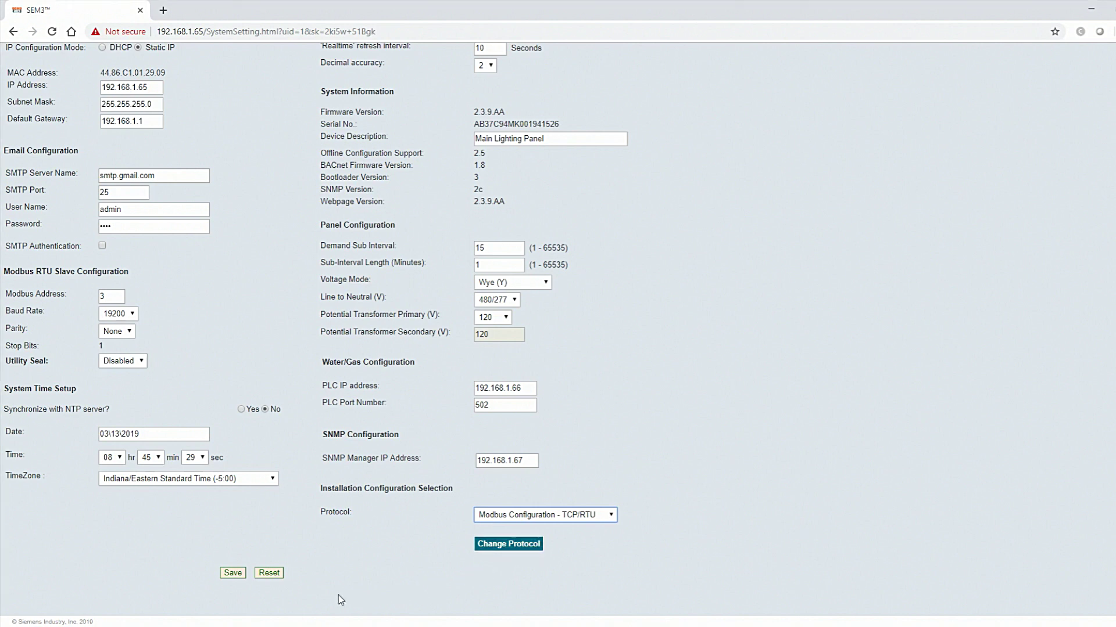
Save the System Settings page so the 'settings values are saved' message appears
left_click(233, 574)
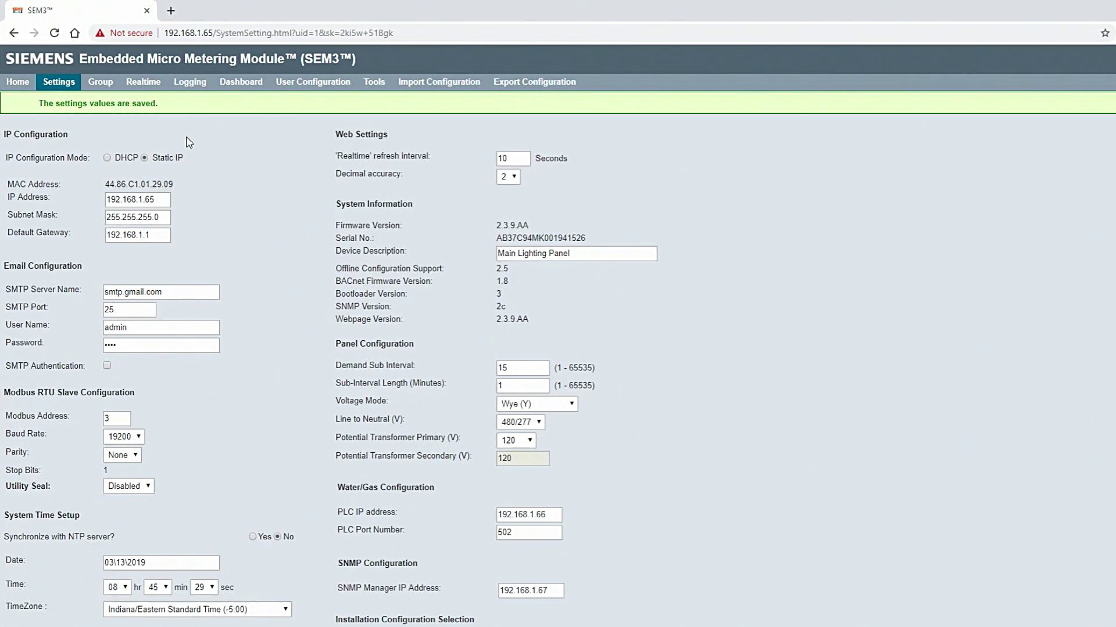
In Multi-Pole Configuration, assign Module 1 as a 1-pole meter
mouse_move(69, 96)
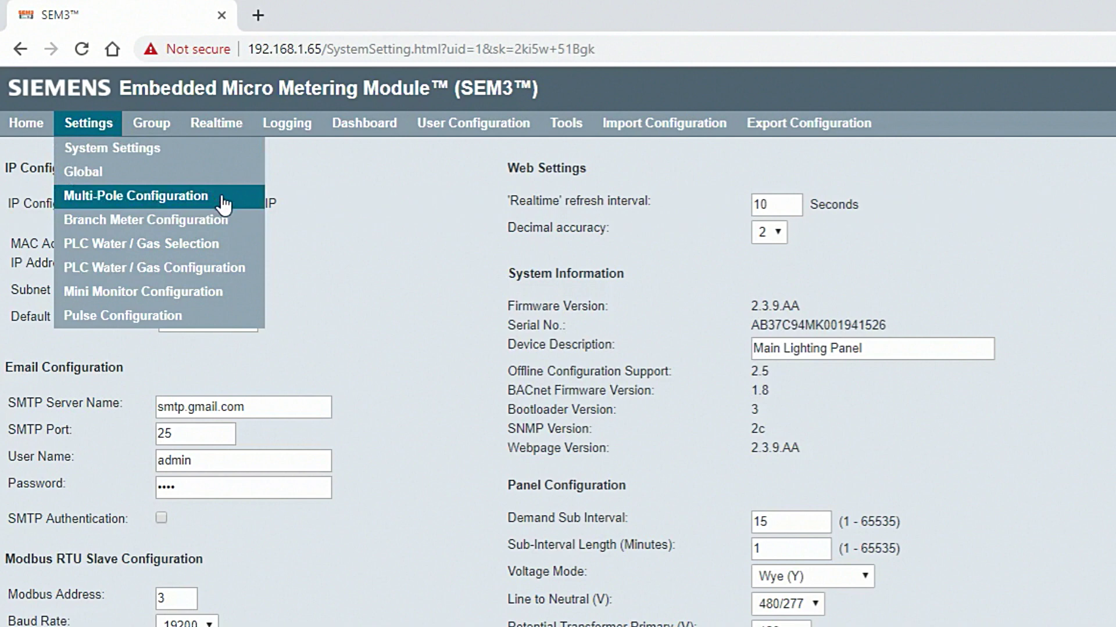
left_click(222, 198)
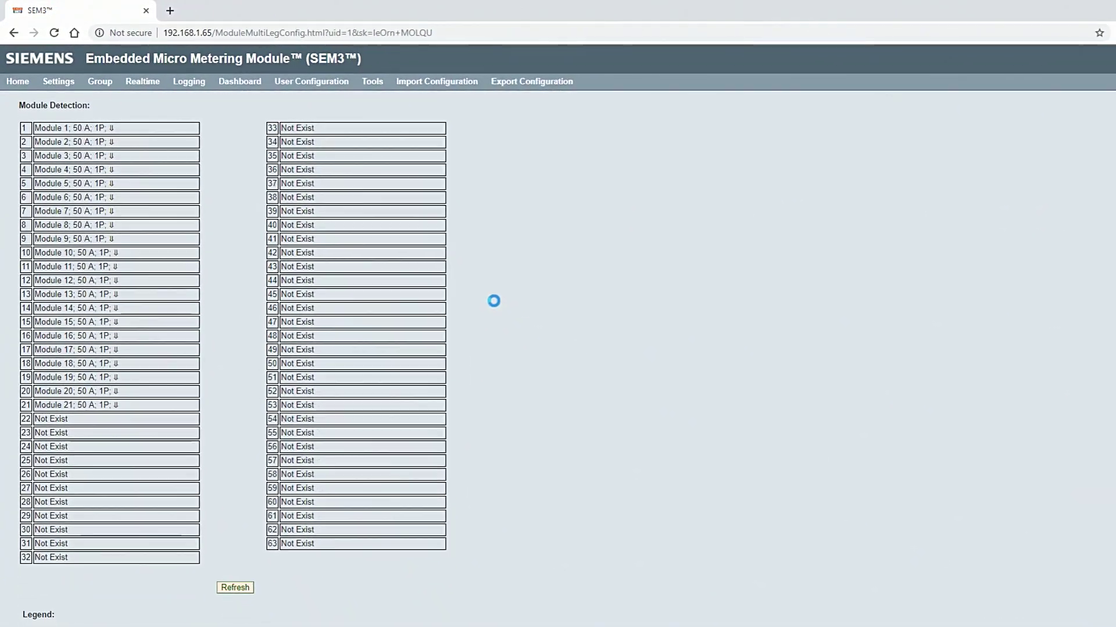
scroll(474, 288, "down", 5)
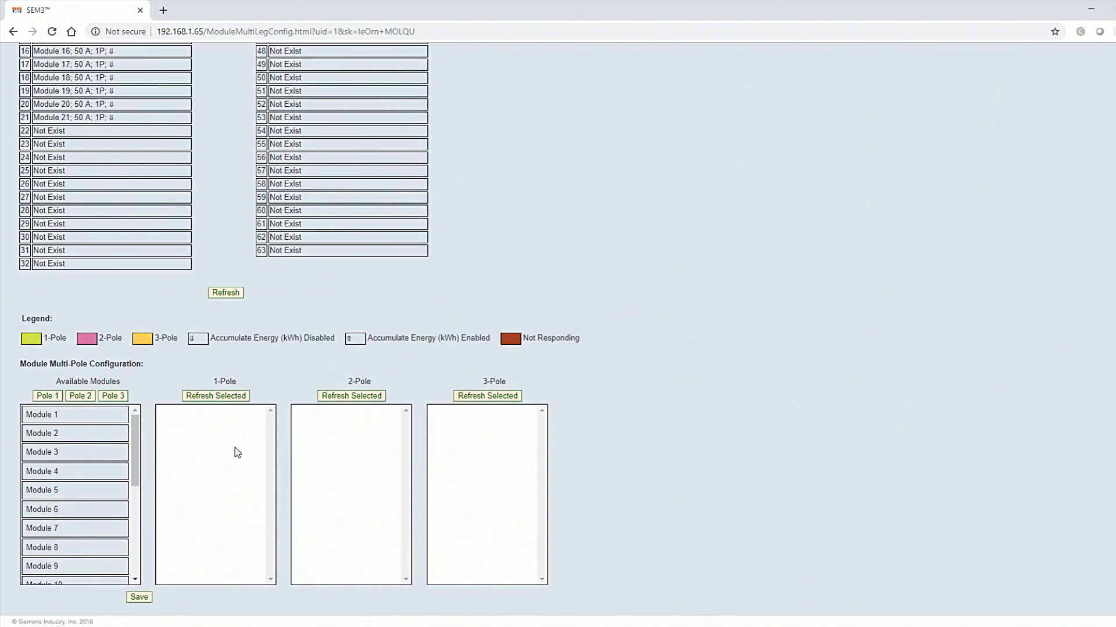
left_click(66, 416)
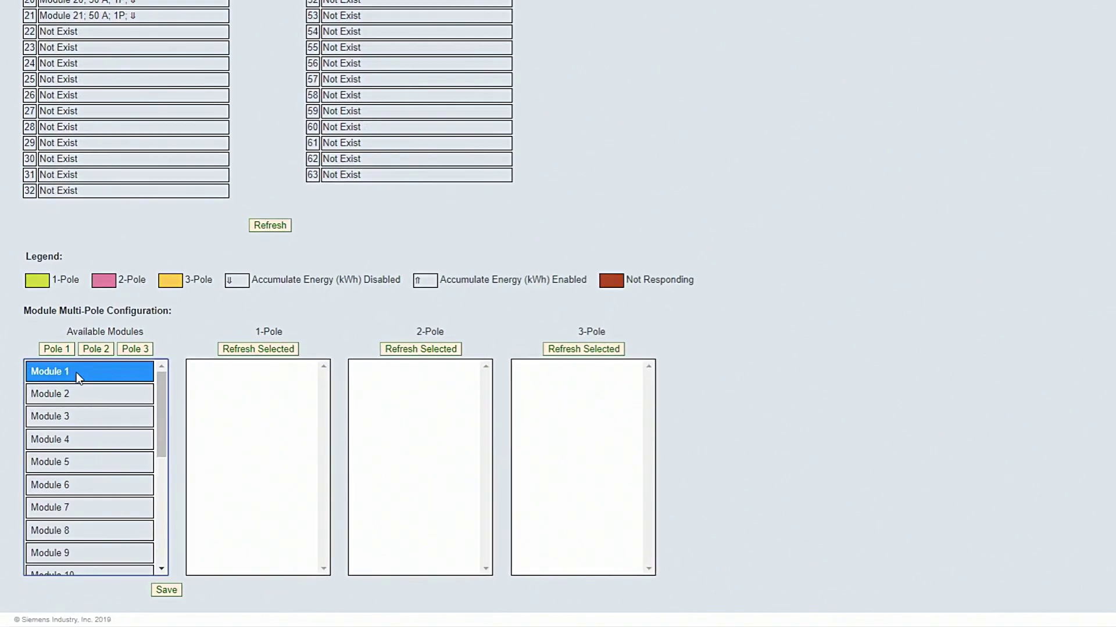
left_click(56, 348)
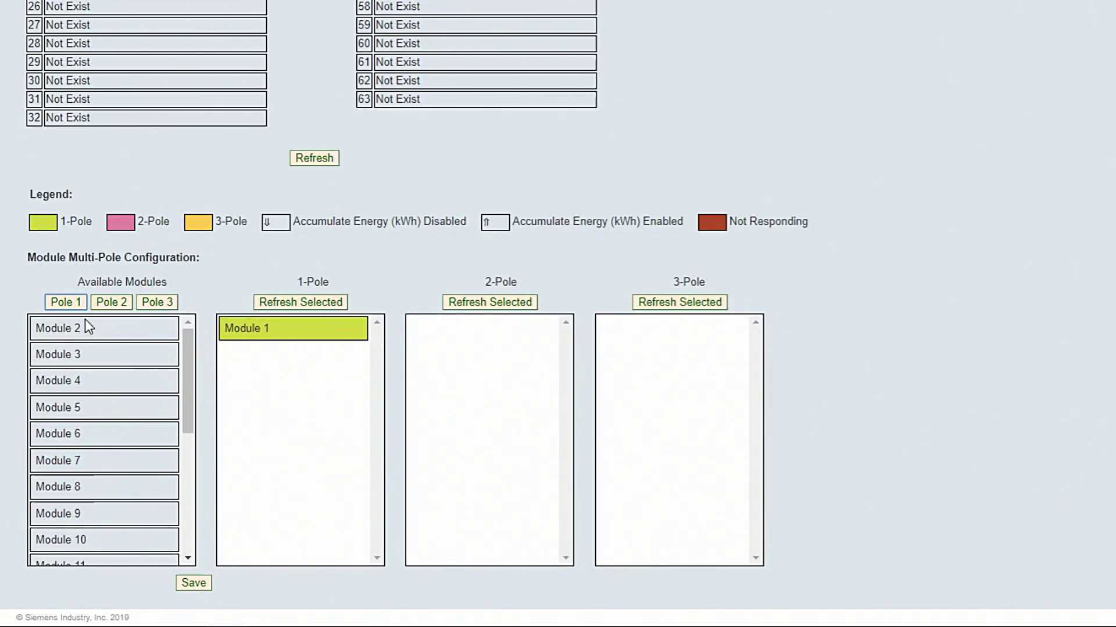
Combine Modules 2–3 into a 2-pole meter and Modules 4–6 into a 3-pole meter
left_click(76, 372)
left_click(100, 340, "ctrl")
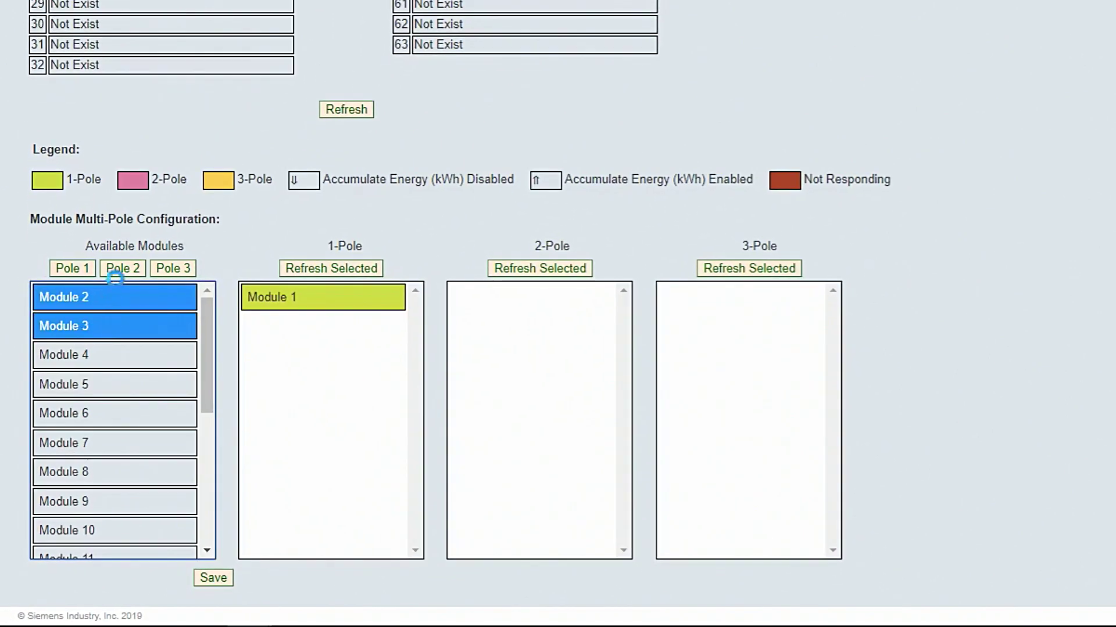
left_click(123, 273)
left_click(121, 294)
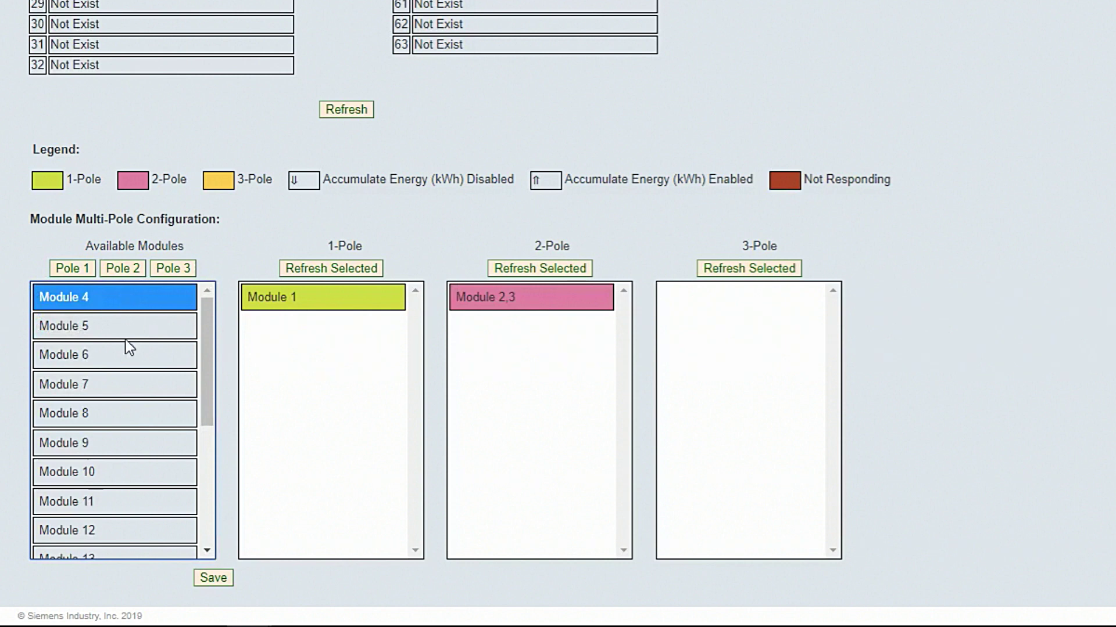
left_click(126, 355, "shift")
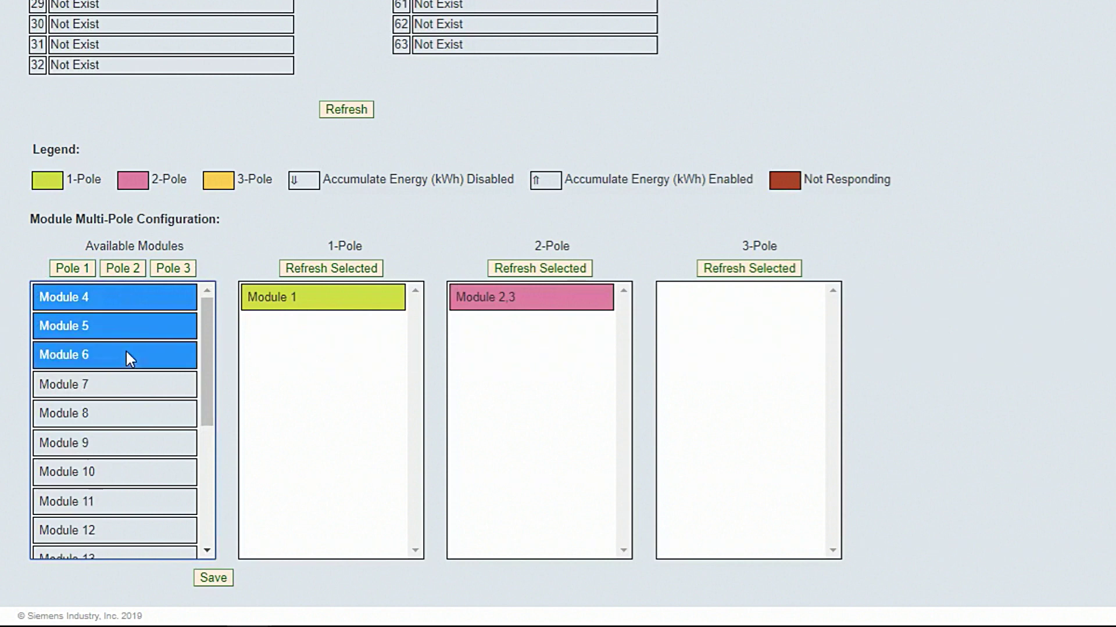
left_click(156, 285)
Return Module 7 to the available modules and save the multi-pole configuration
left_click(154, 293)
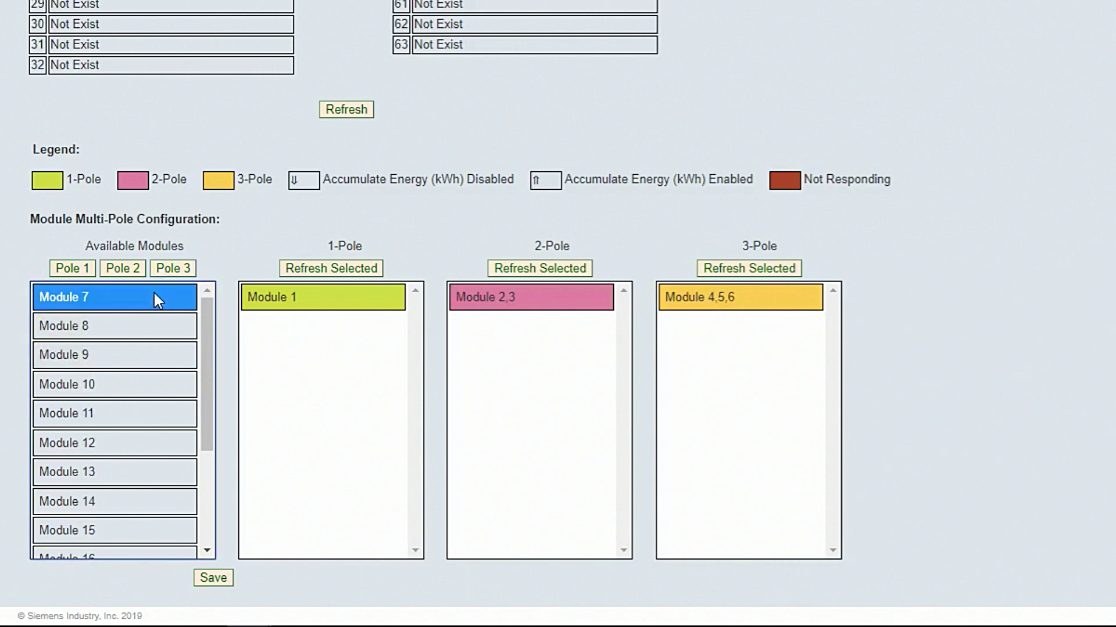
left_click(74, 269)
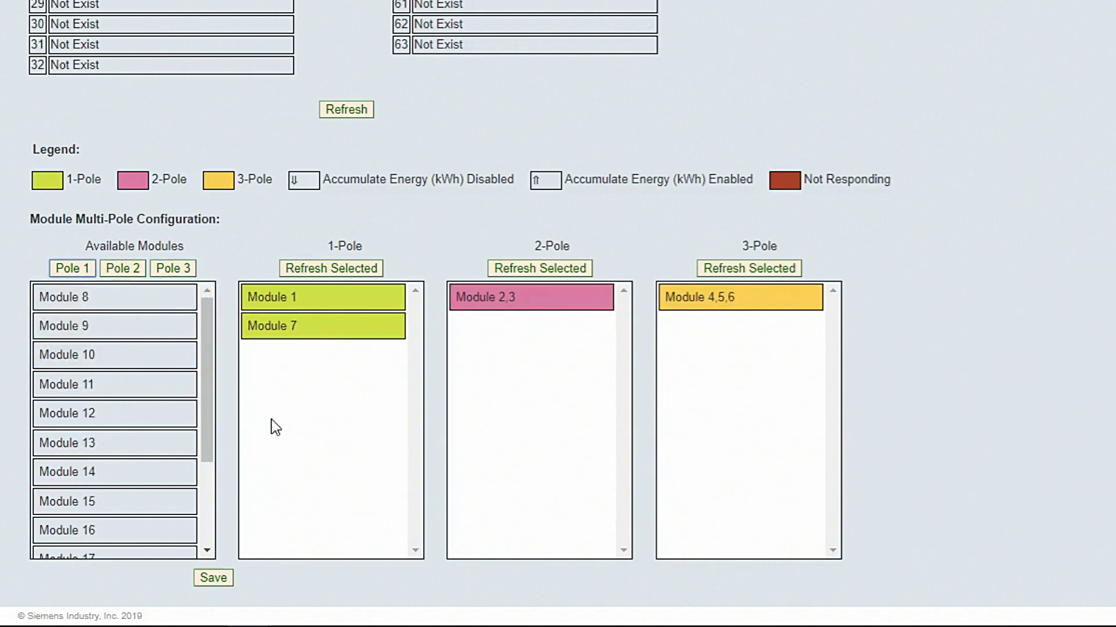
left_click(347, 335)
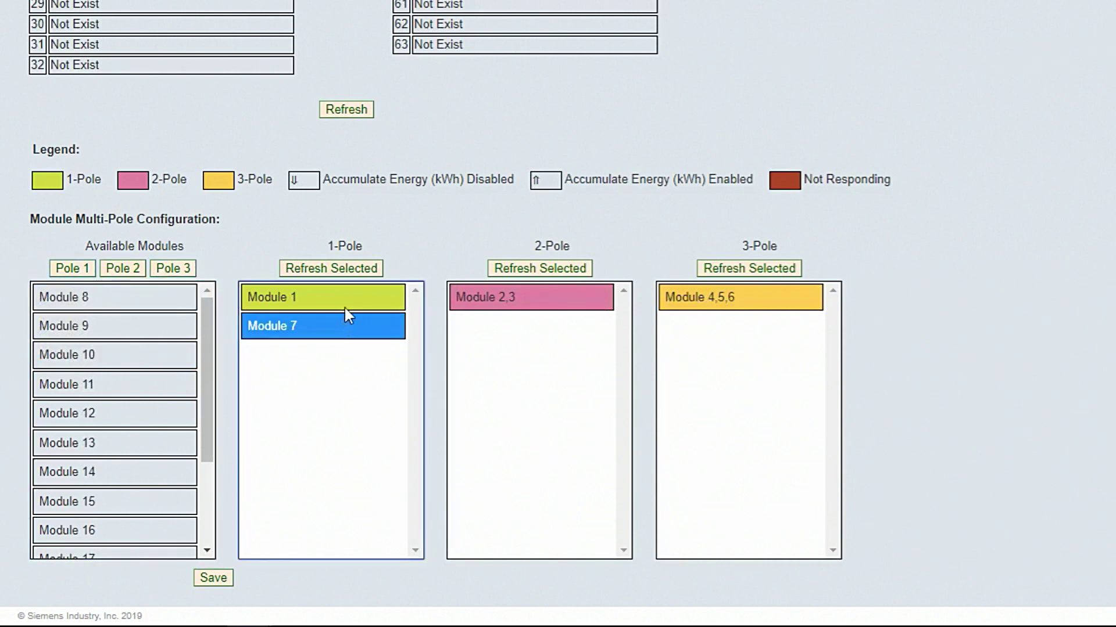
left_click(345, 272)
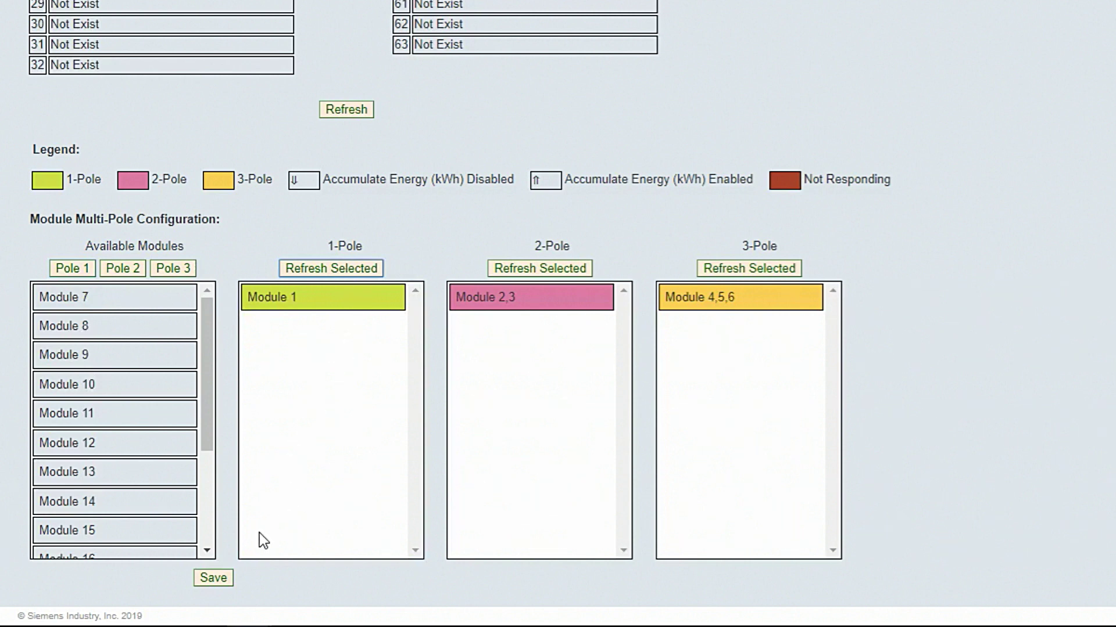
left_click(213, 578)
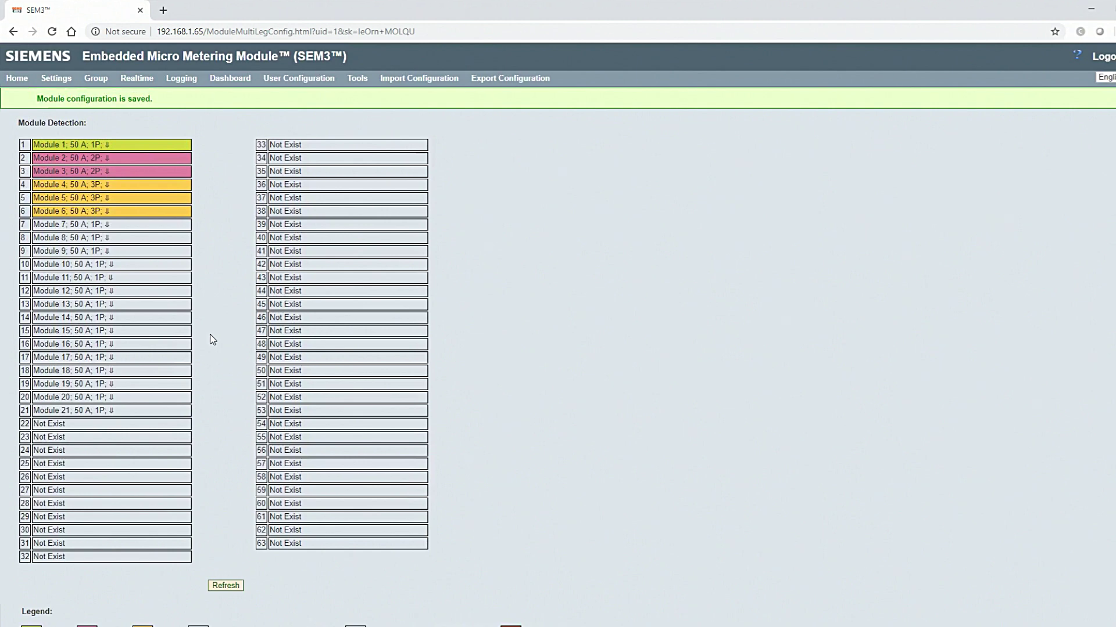
left_click(108, 143)
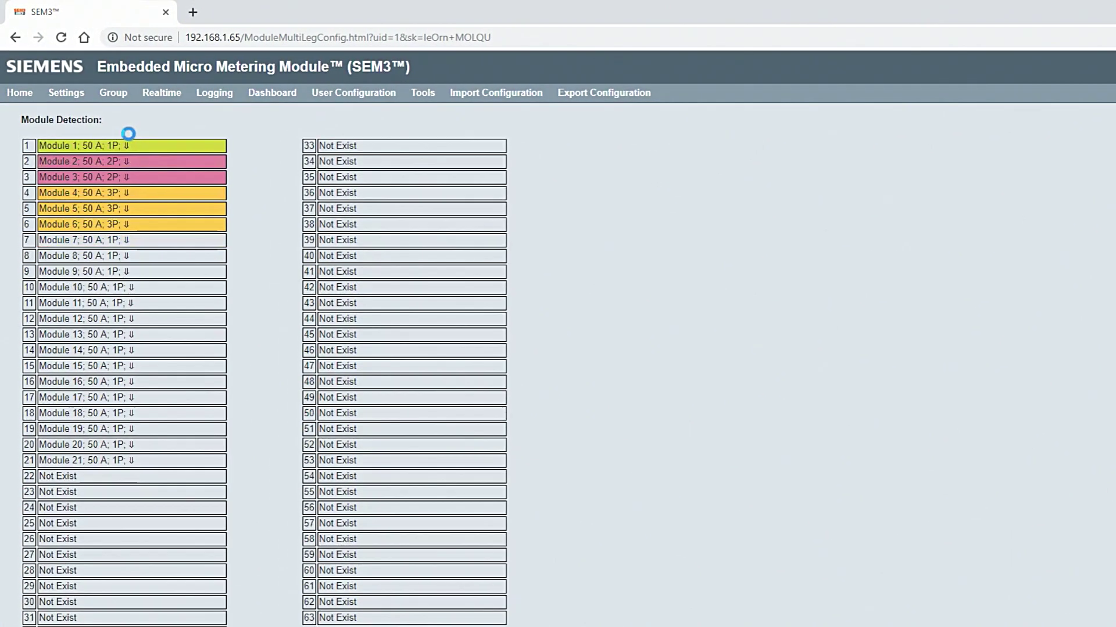
In Branch Meter Configuration, rename Meter 1 to MCC, set CT rating 250 A, and save
mouse_move(66, 92)
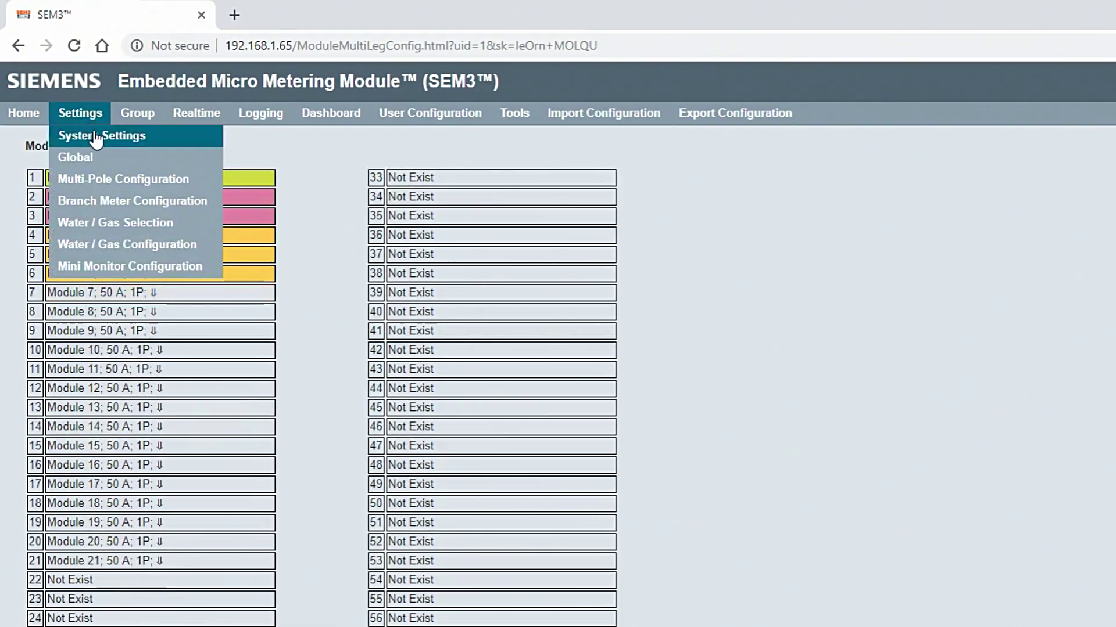
left_click(116, 201)
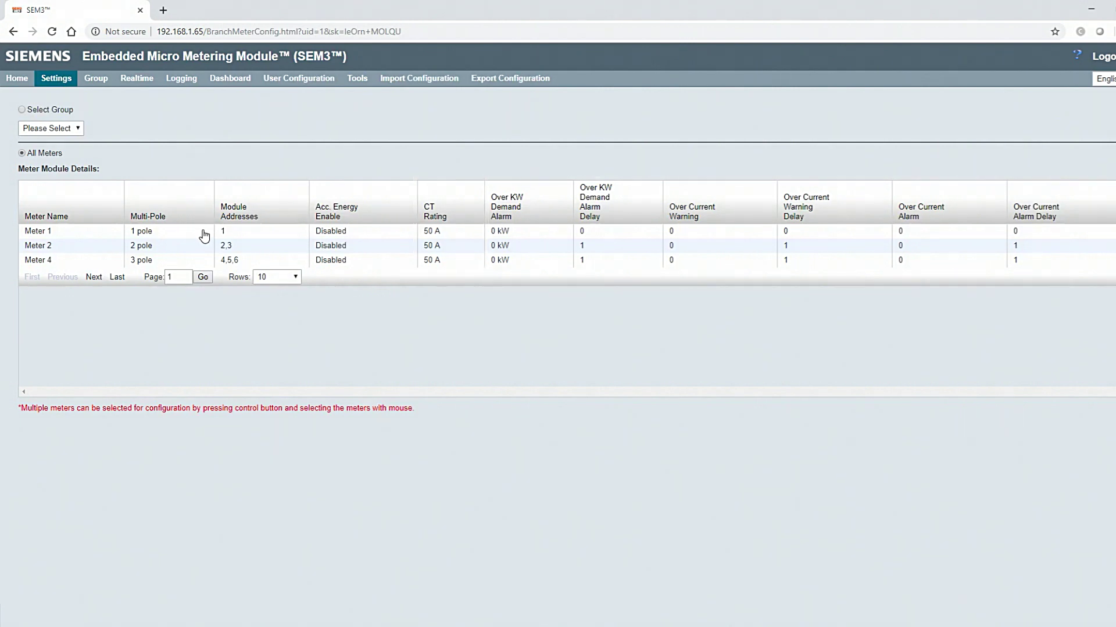
left_click(204, 233)
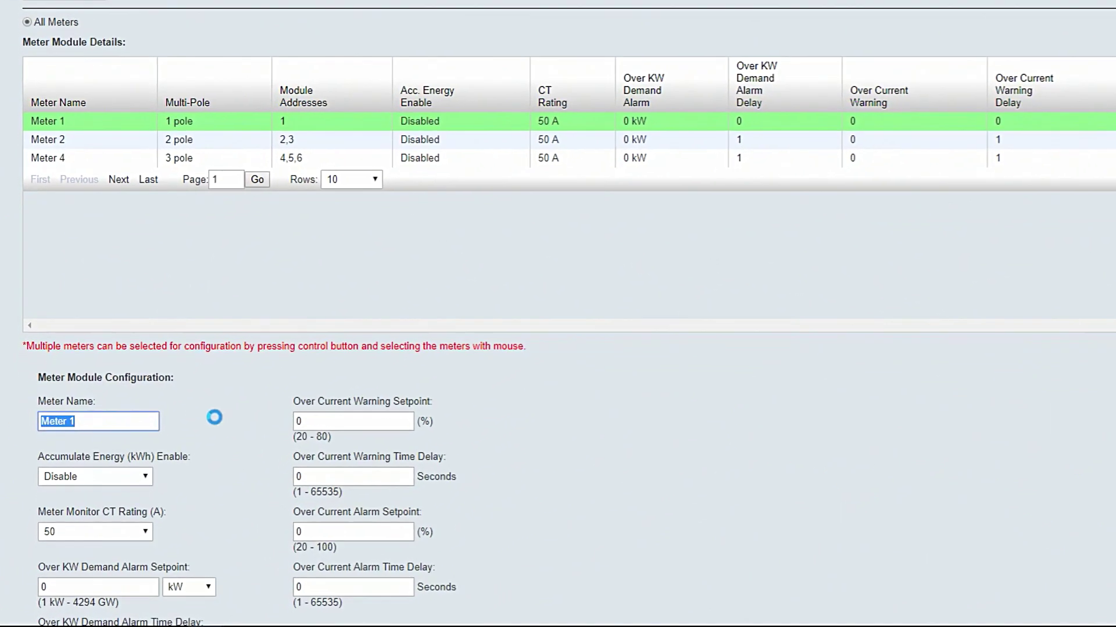
type("MCC")
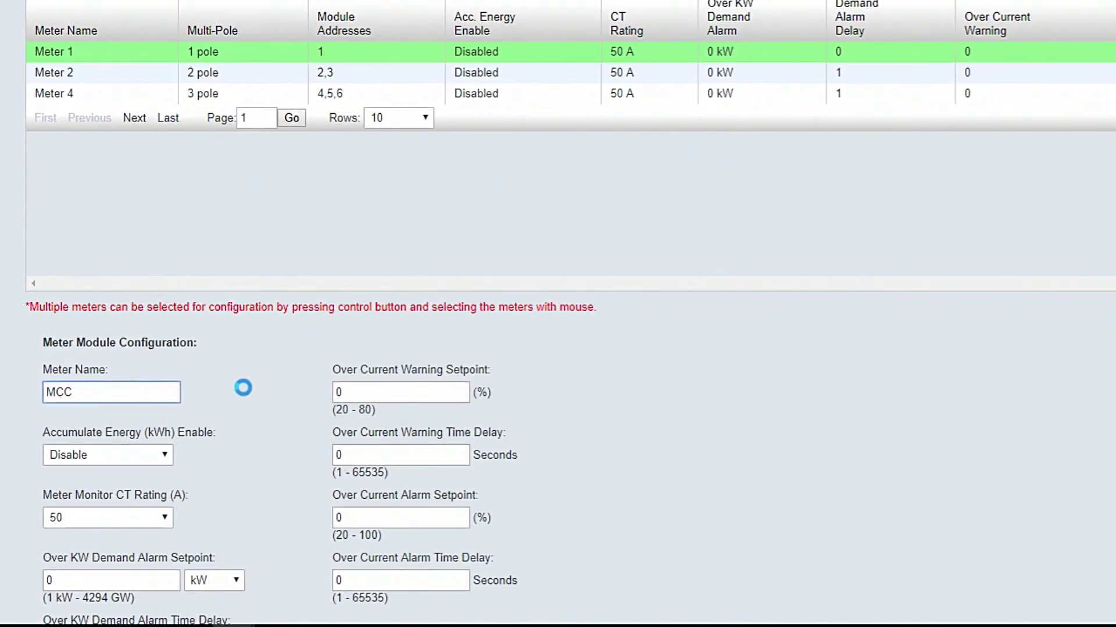
left_click(162, 518)
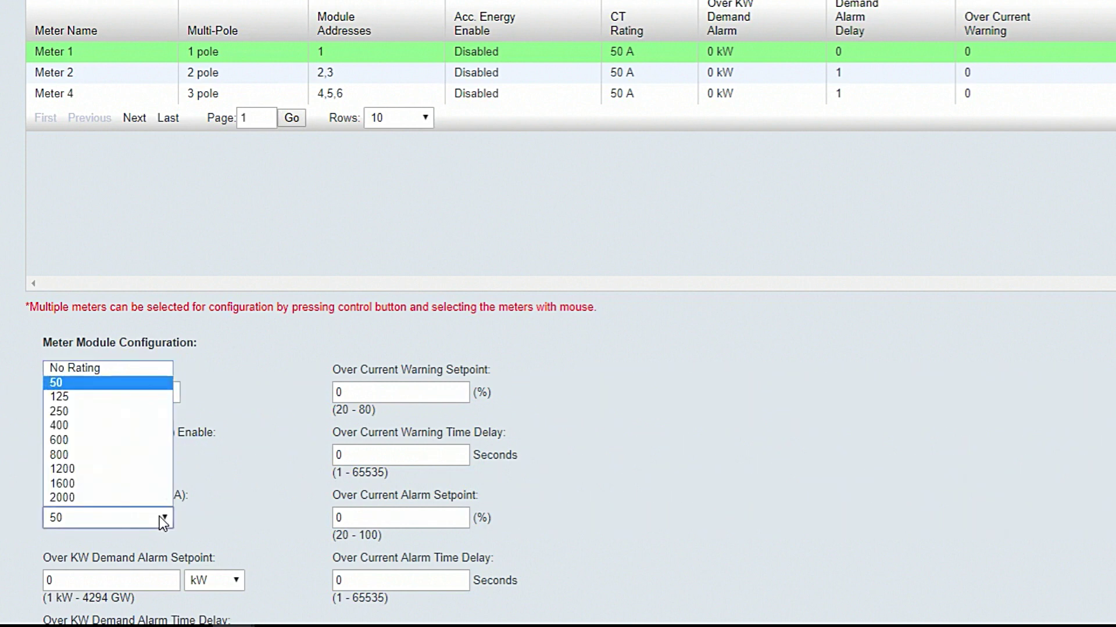
left_click(160, 412)
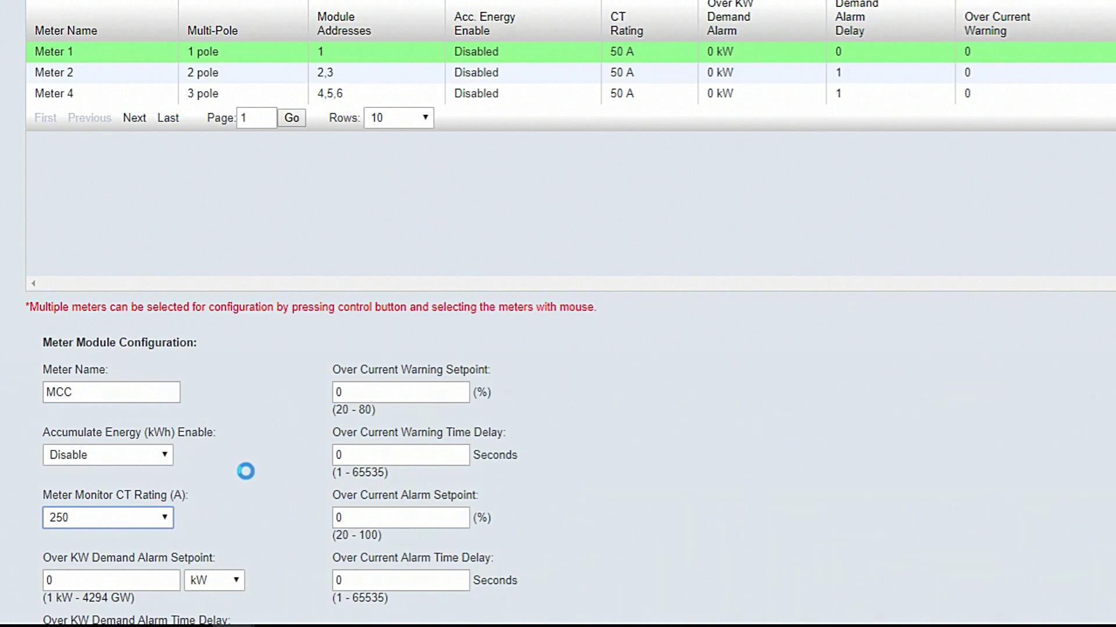
scroll(245, 471, "down", 3)
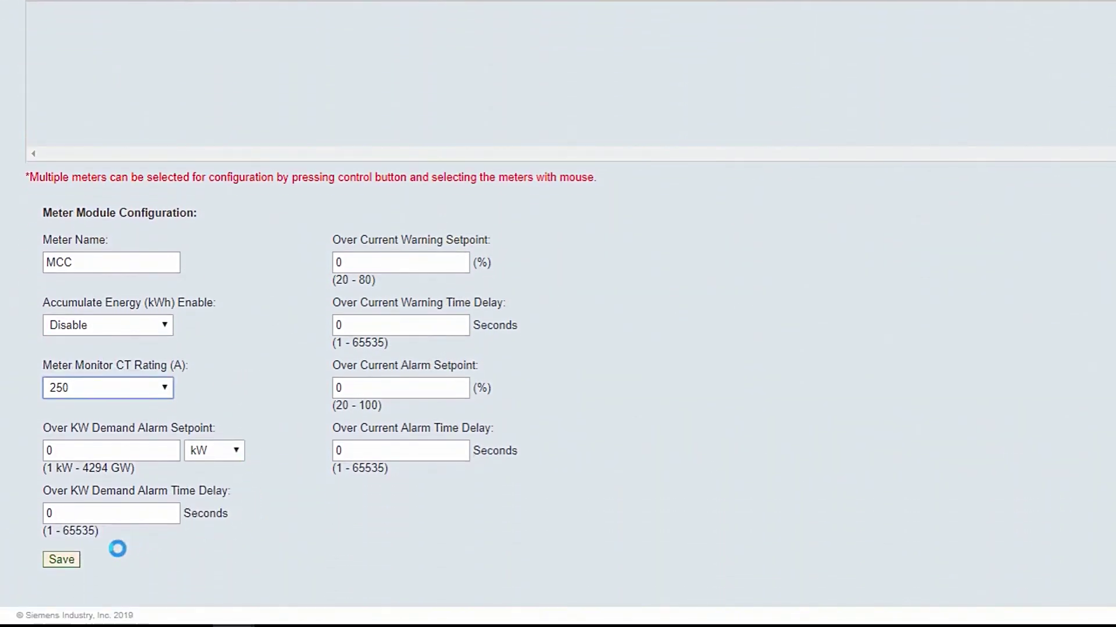
left_click(62, 560)
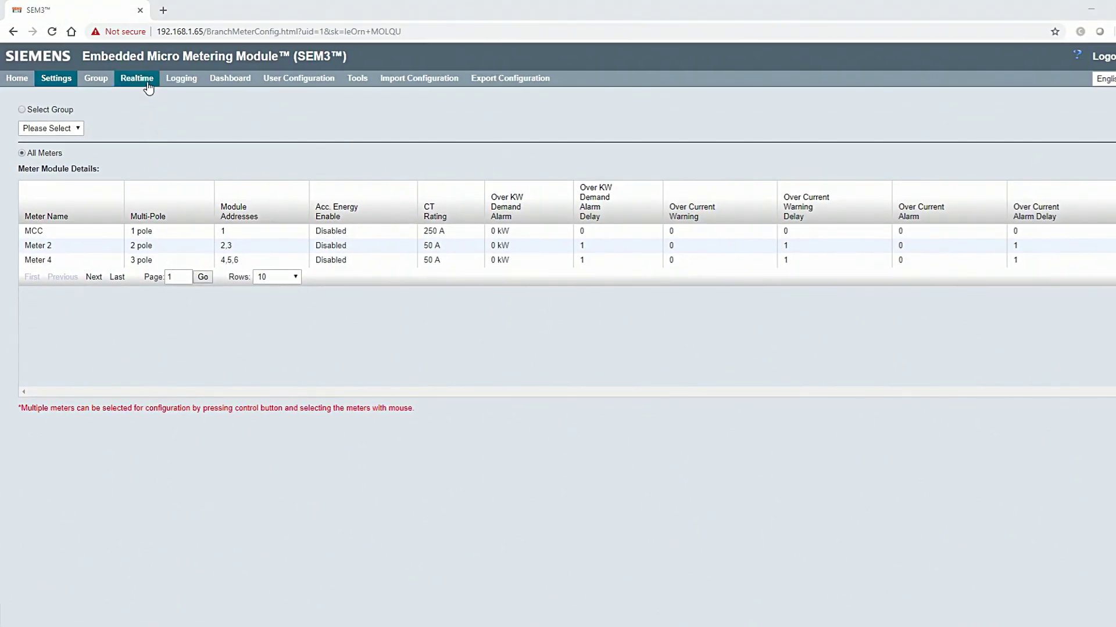
View realtime readings for meter MCC: 119.95 V, 9.77 A, 0.62 kW
left_click(145, 84)
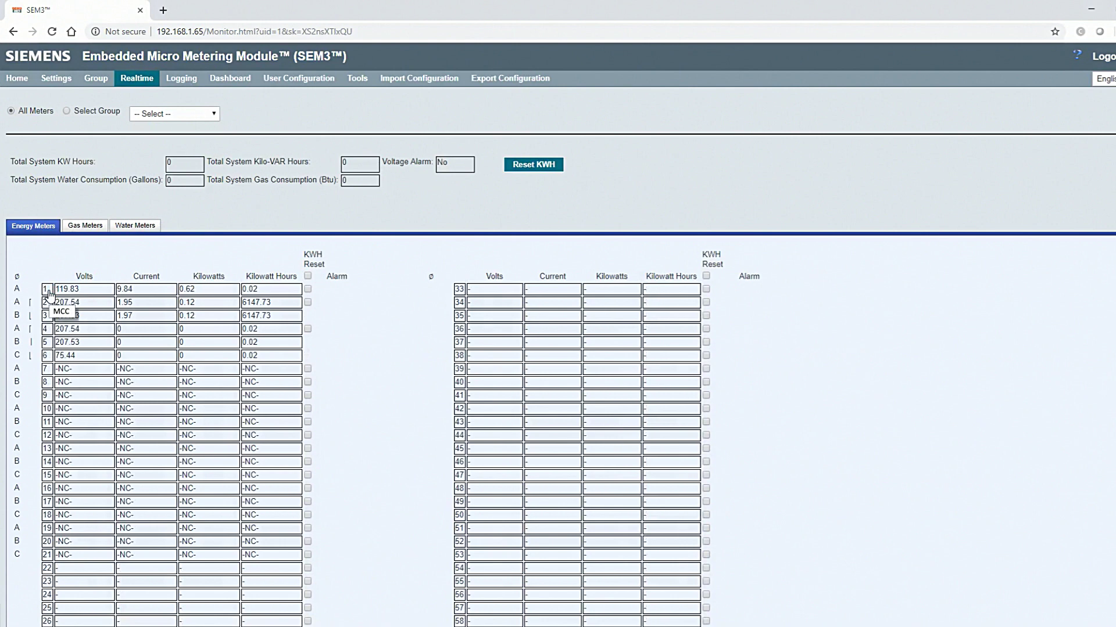
left_click(50, 292)
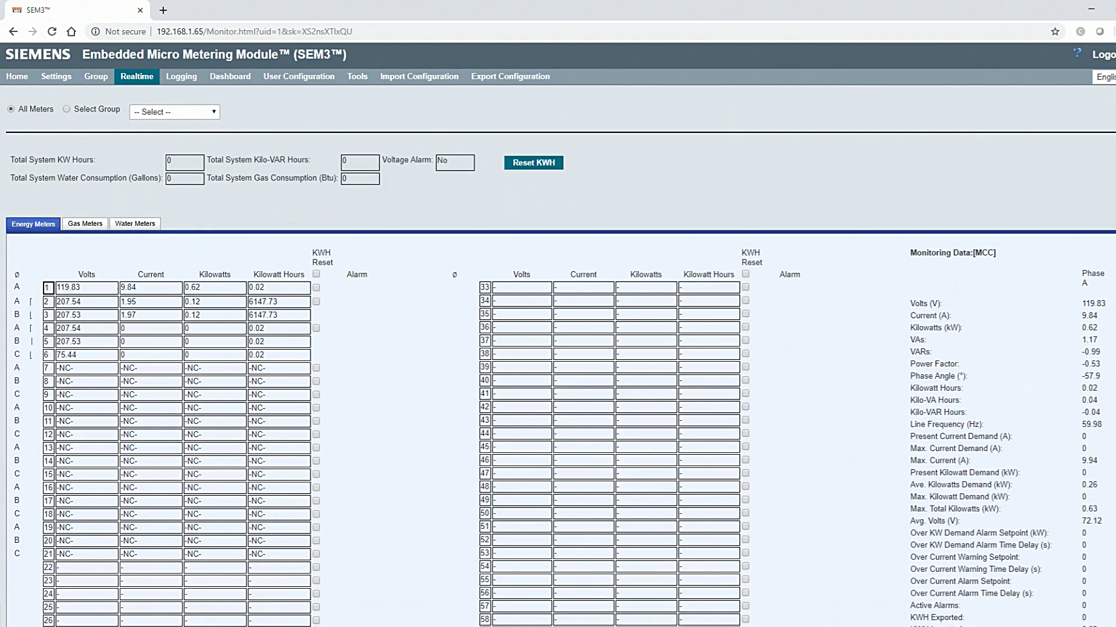
scroll(557, 335, "down", 2)
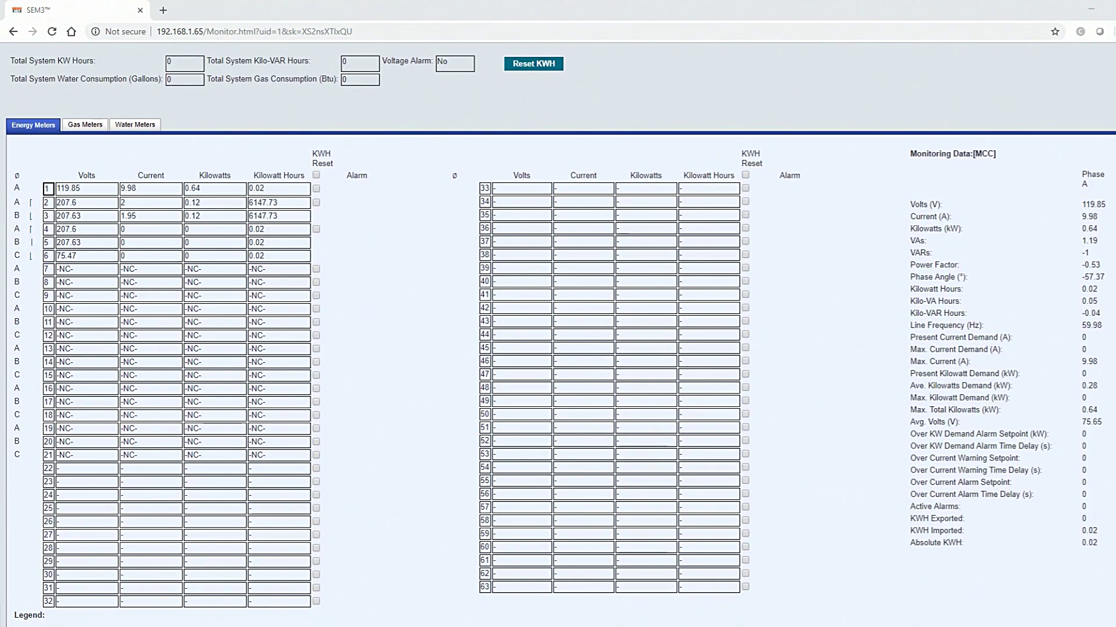
scroll(557, 335, "up", 2)
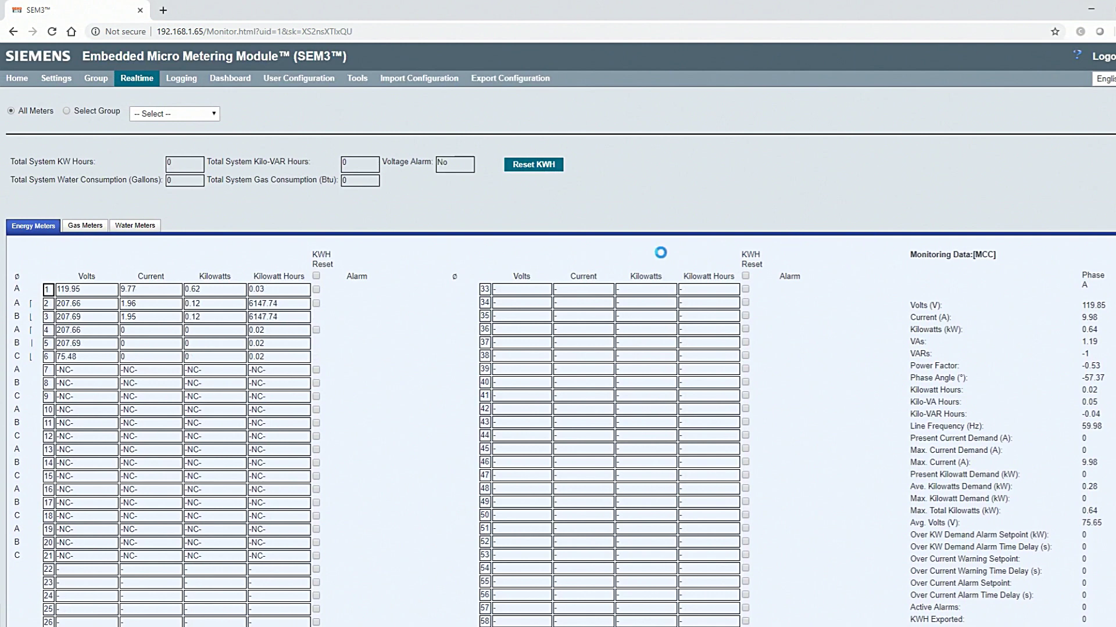
mouse_move(372, 79)
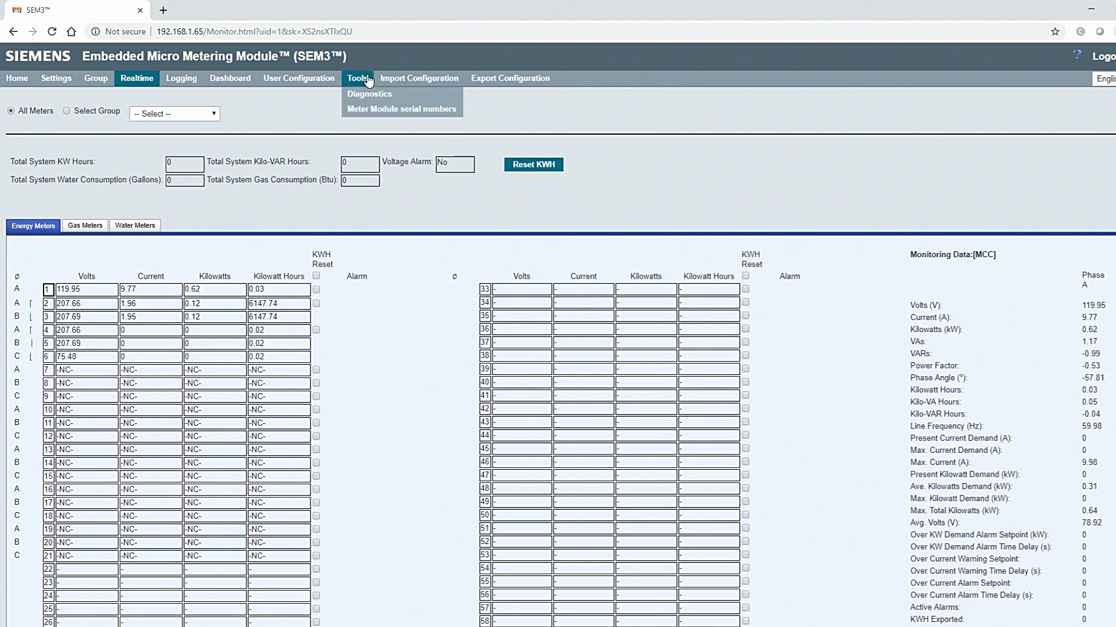
Show the MCC meter's Modbus registers in Diagnostics and check firmware version 2.3.9.AA
left_click(410, 100)
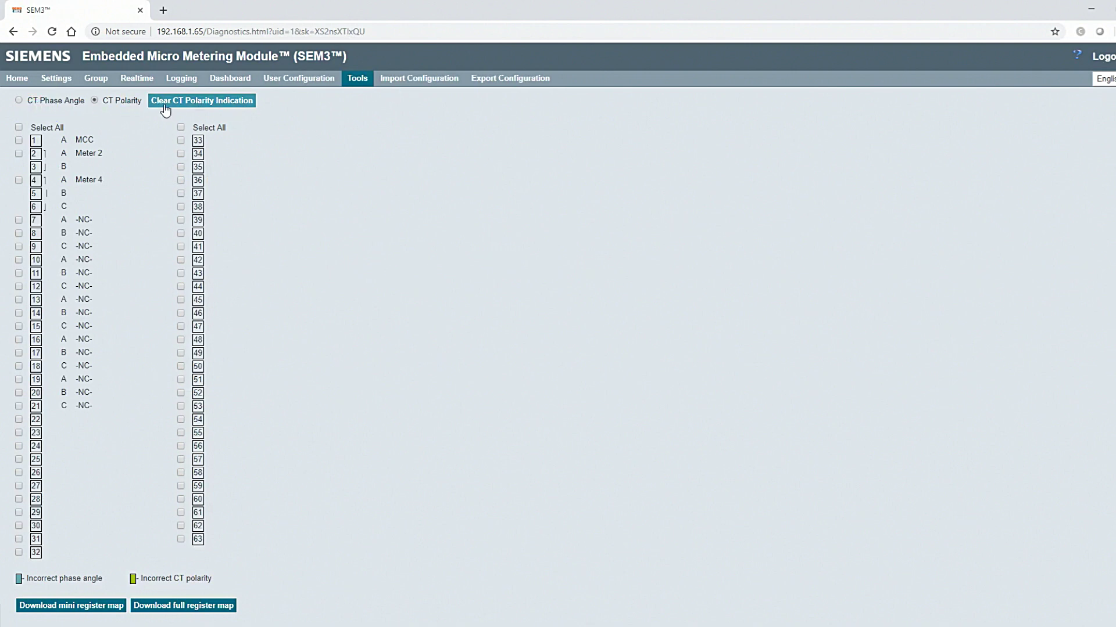
left_click(39, 143)
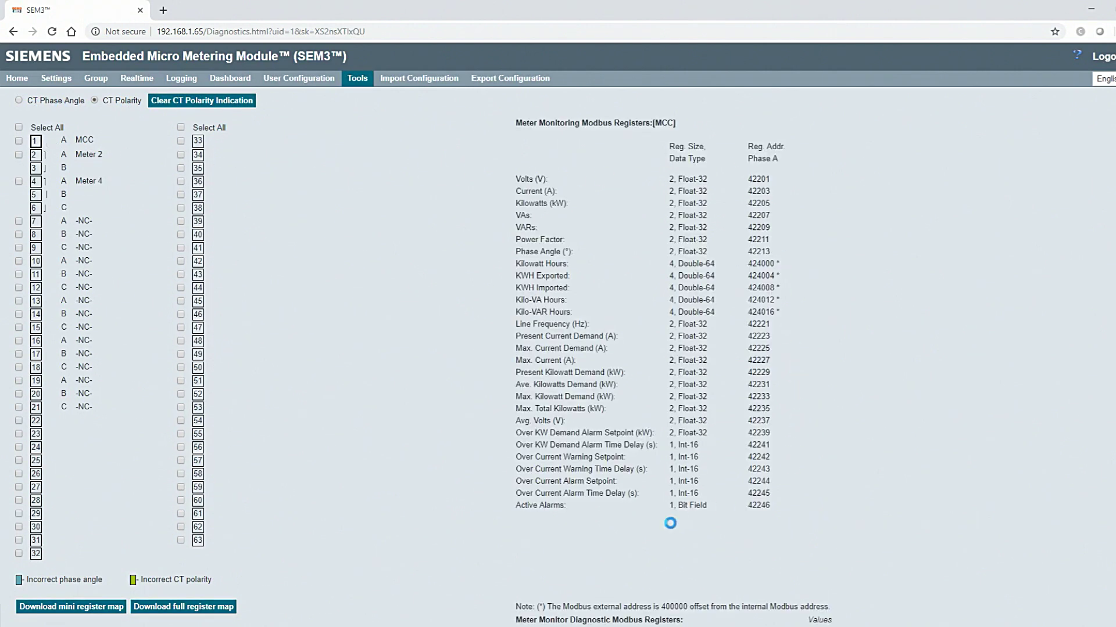
scroll(366, 514, "down", 2)
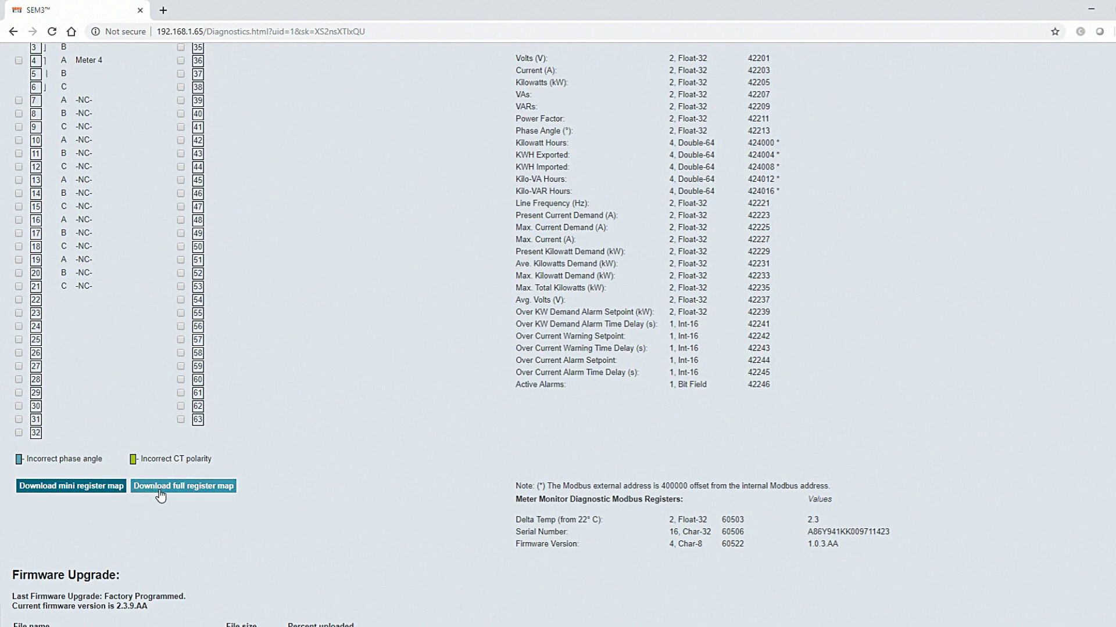
scroll(157, 495, "down", 5)
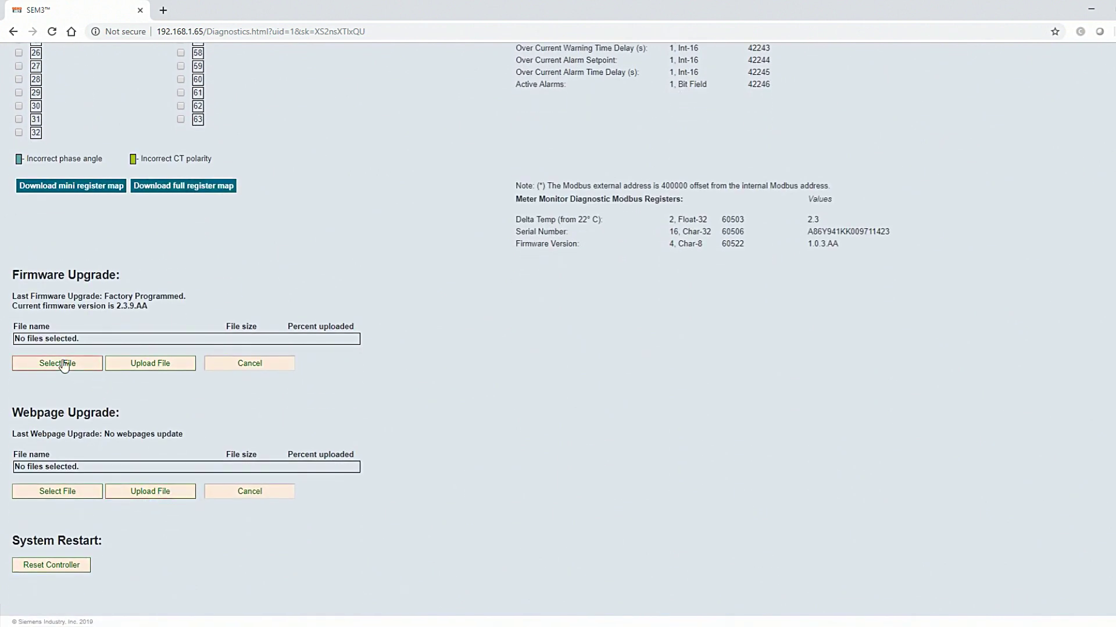